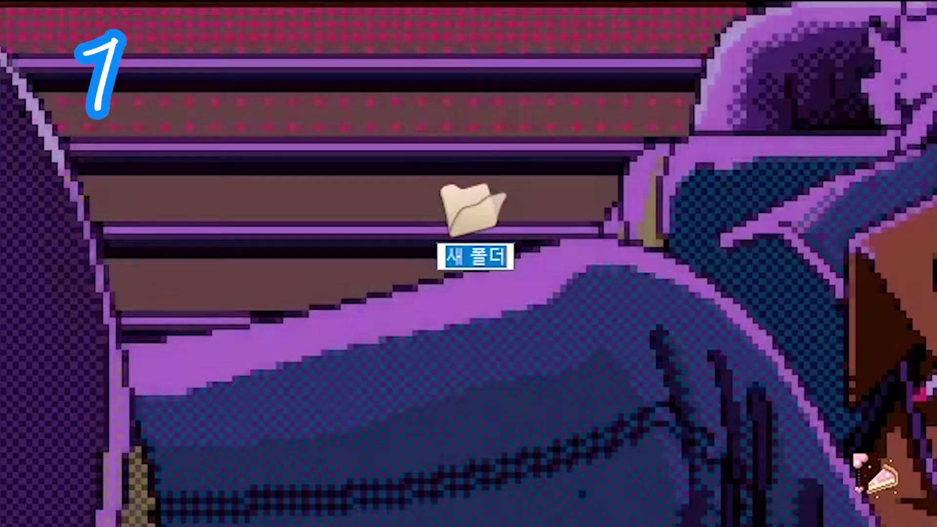
# Name the new desktop folder TEST and create a MODELS folder inside it.
pyautogui.write('TEST')
pyautogui.press('Return')
pyautogui.doubleClick(473, 210)
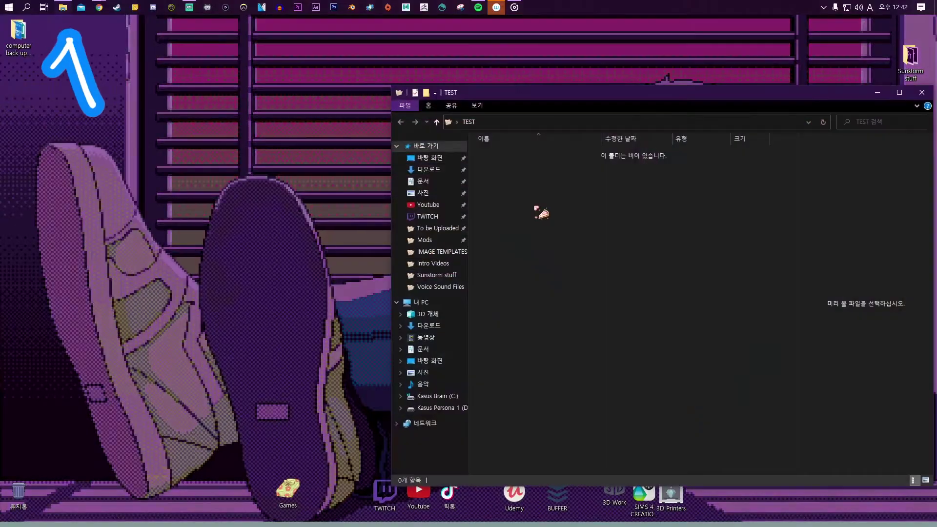
pyautogui.rightClick(537, 208)
pyautogui.moveTo(588, 327)
pyautogui.click(678, 324)
pyautogui.write('MODELS')
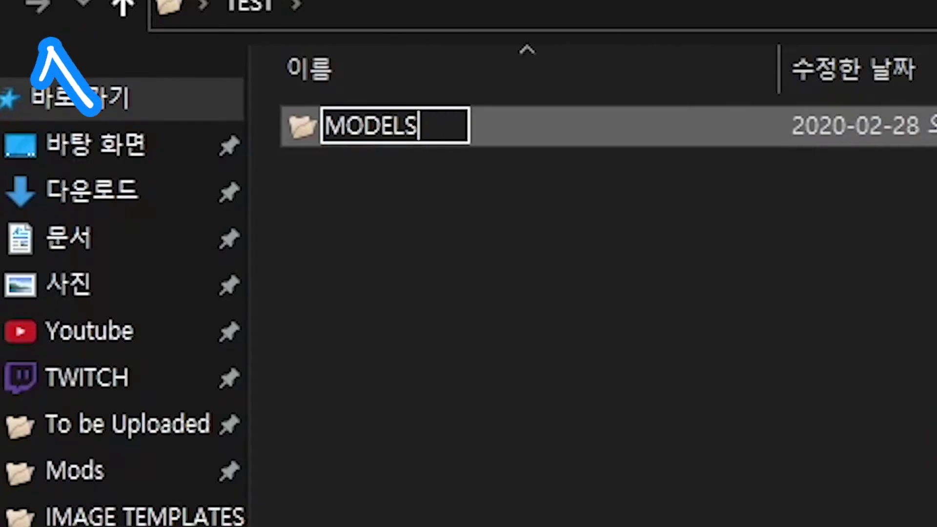
pyautogui.press('Return')
# Add an IMAGE TEMPLATES folder inside TEST and open the bone list file.
pyautogui.rightClick(671, 326)
pyautogui.moveTo(718, 442)
pyautogui.click(810, 443)
pyautogui.write('IMAGE TEMPLA')
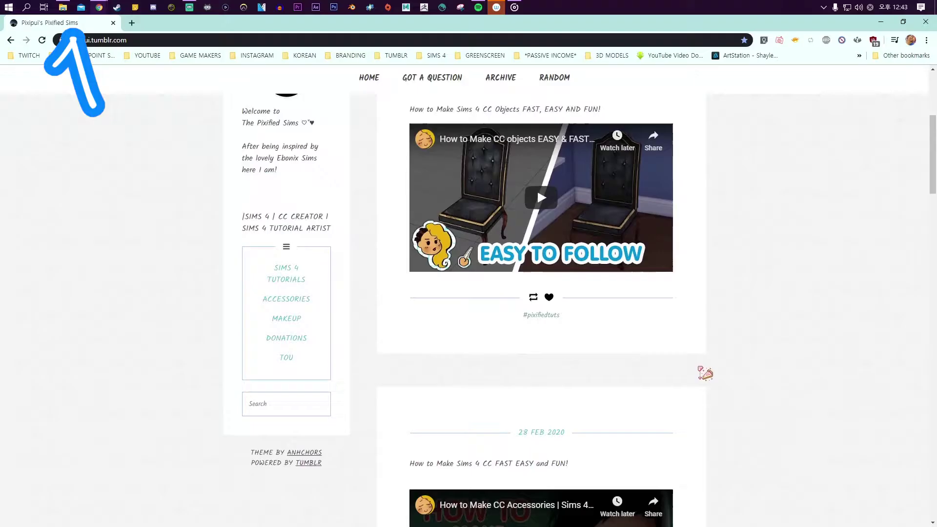
pyautogui.scroll(-10, 728, 373)
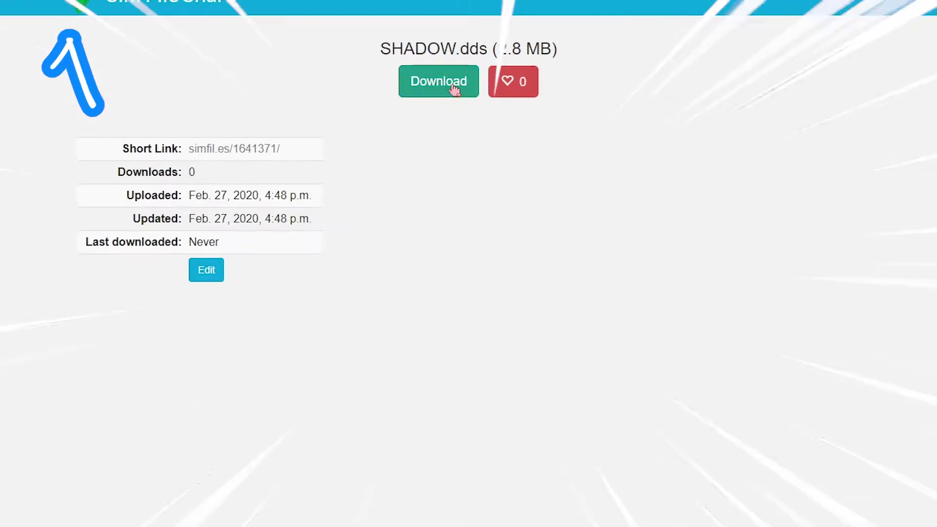
pyautogui.click(251, 157)
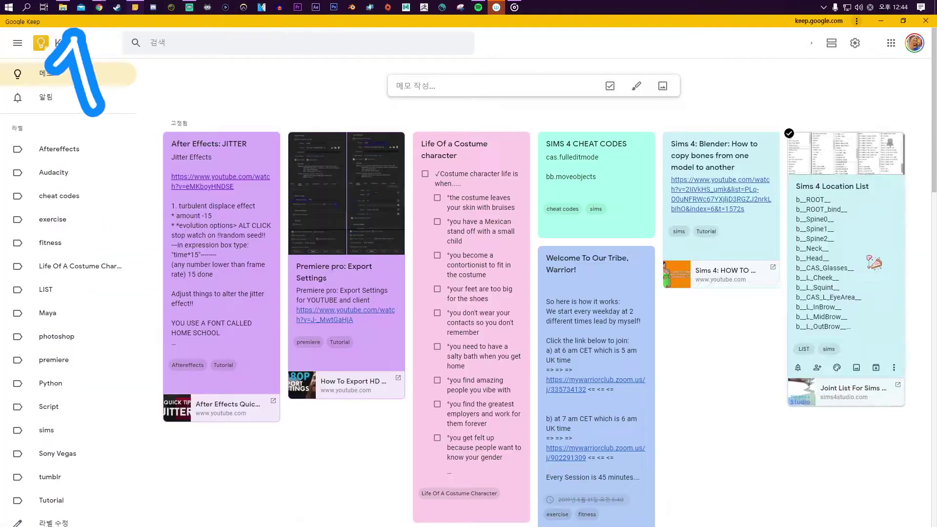
# Read through the Sims 4 Location List note and move the nine downloaded files into IMAGE TEMPLATES.
pyautogui.click(874, 263)
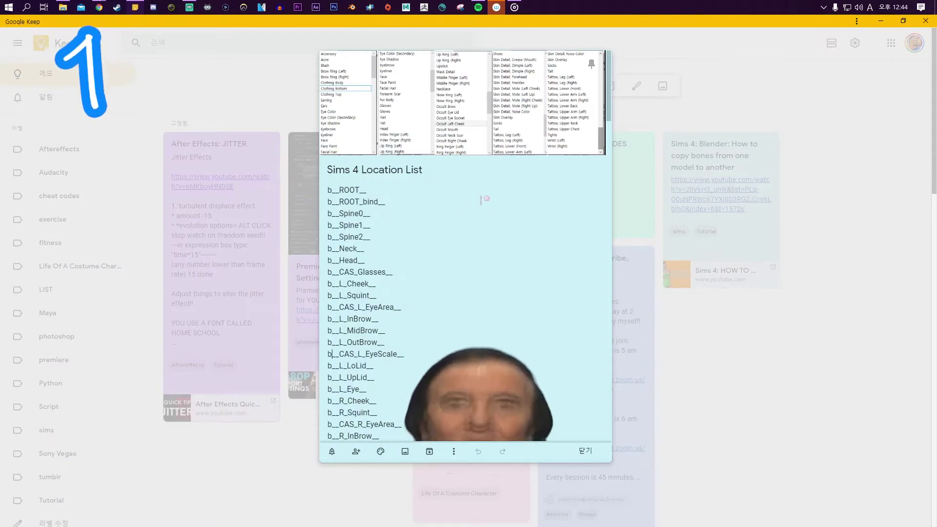
pyautogui.scroll(-12, 483, 205)
pyautogui.scroll(-10, 483, 205)
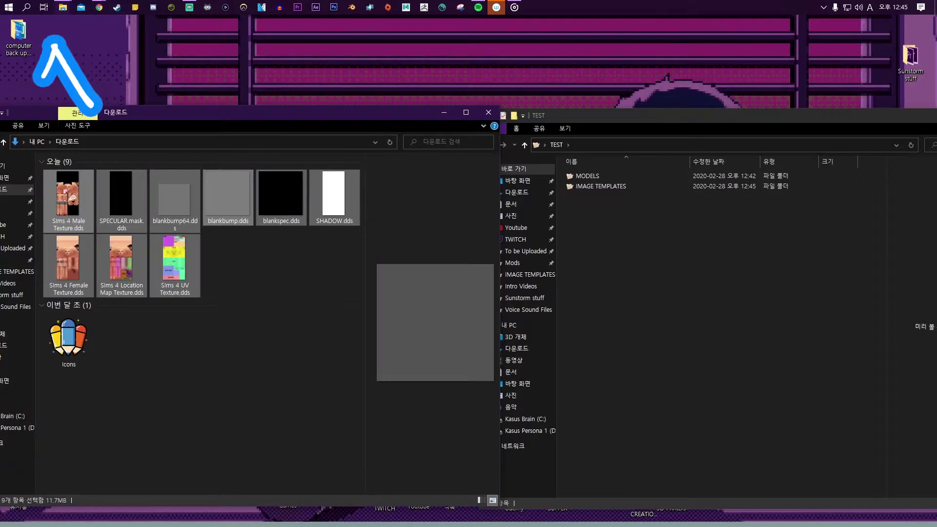
pyautogui.moveTo(73, 197); pyautogui.dragTo(606, 194)
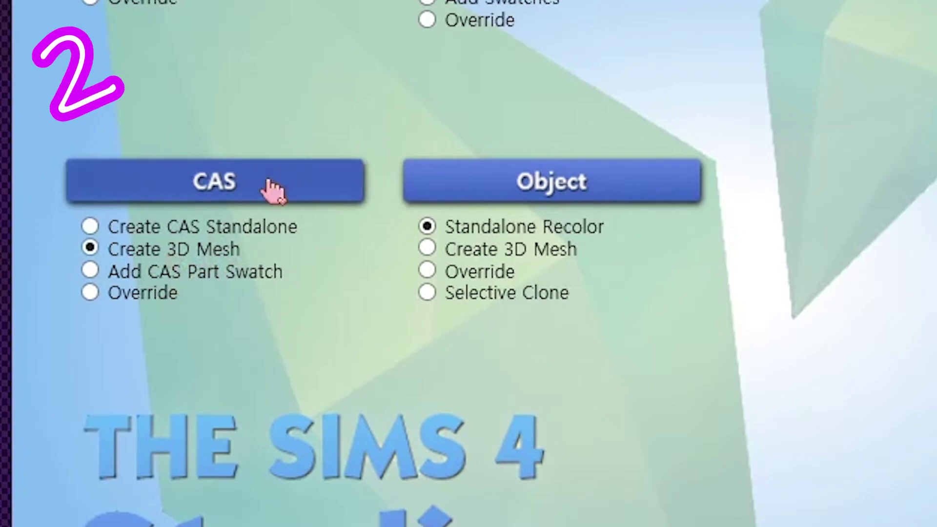
# Start a CAS 3D mesh project, filter Part Type to Hair, and maximize the window.
pyautogui.click(276, 188)
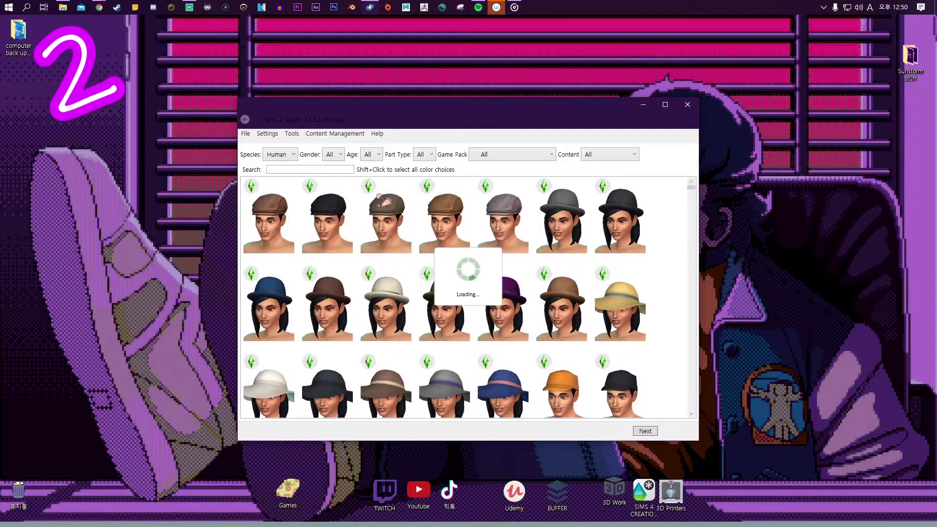
pyautogui.click(430, 155)
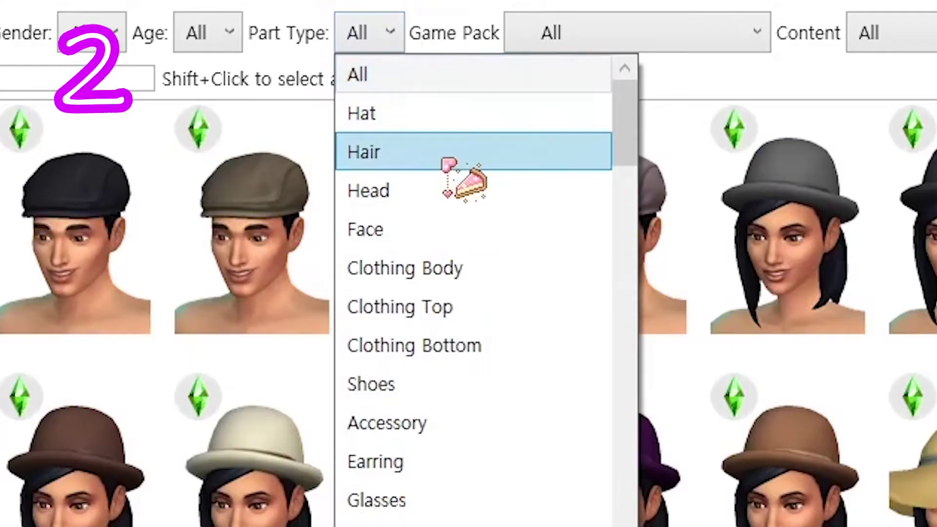
pyautogui.click(448, 194)
pyautogui.press('super+Up')
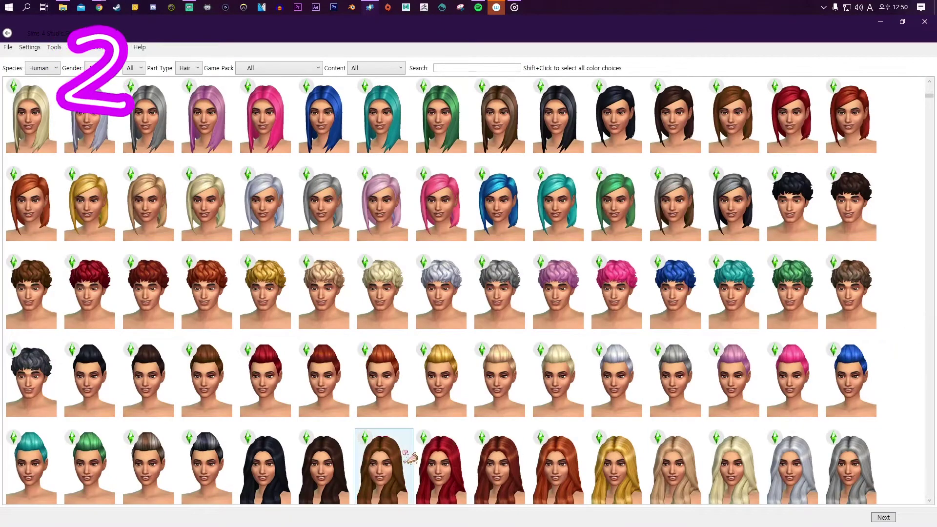
# Save the blonde hair as NEW HAIR.package, export its diffuse texture, and export the mesh as 1.blend.
pyautogui.click(884, 517)
pyautogui.write('NEW')
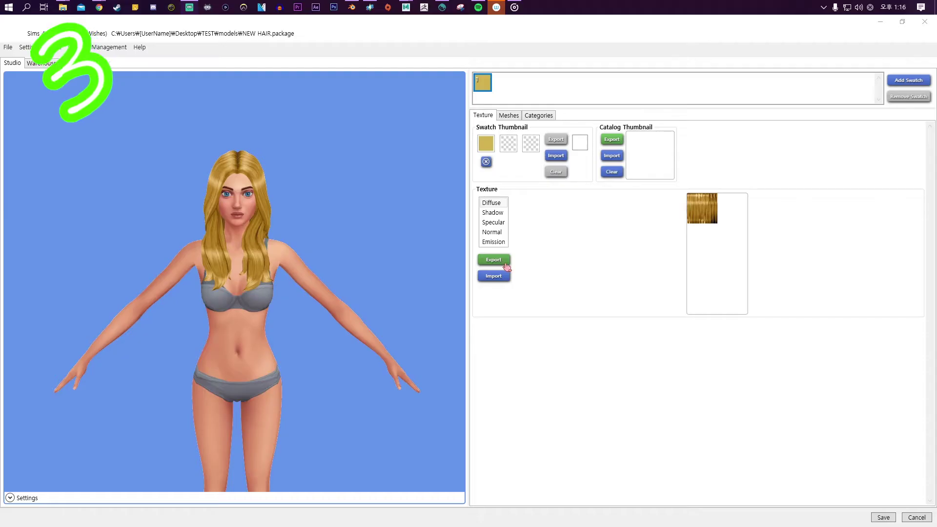
pyautogui.click(493, 260)
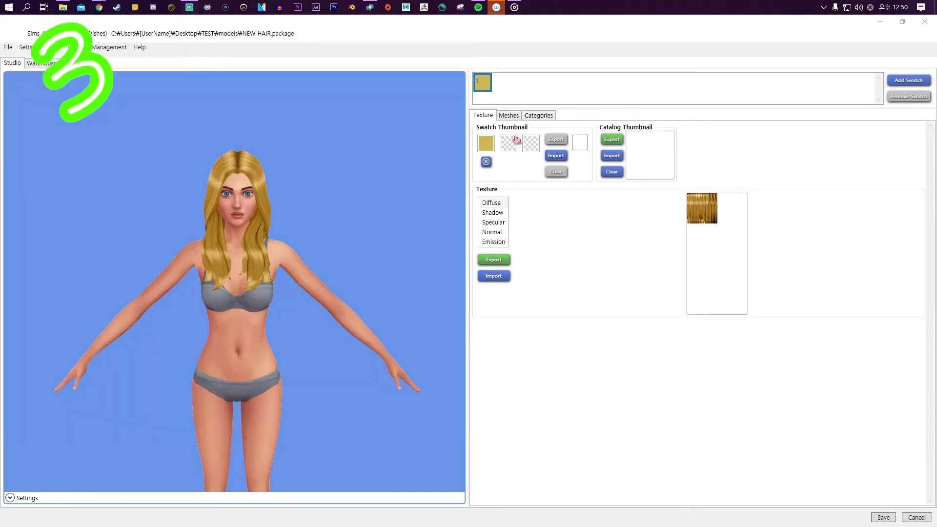
pyautogui.click(510, 116)
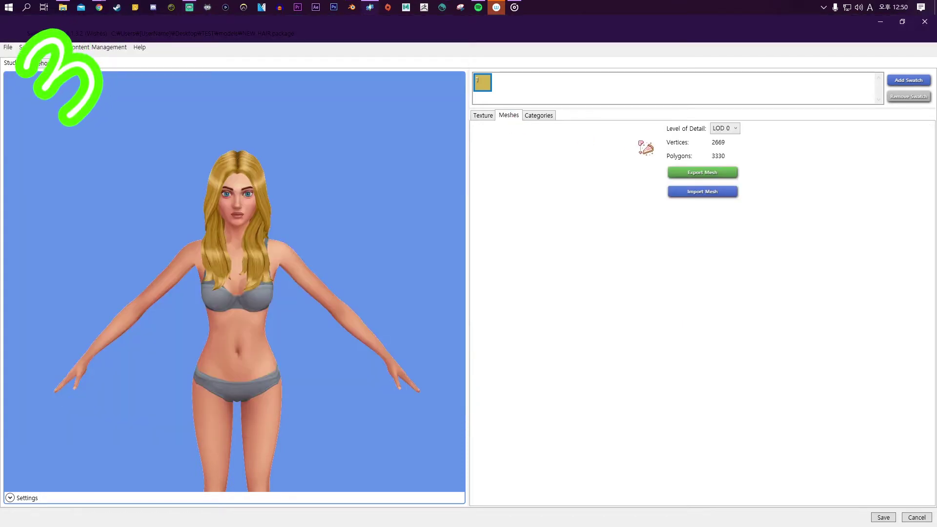
pyautogui.click(696, 173)
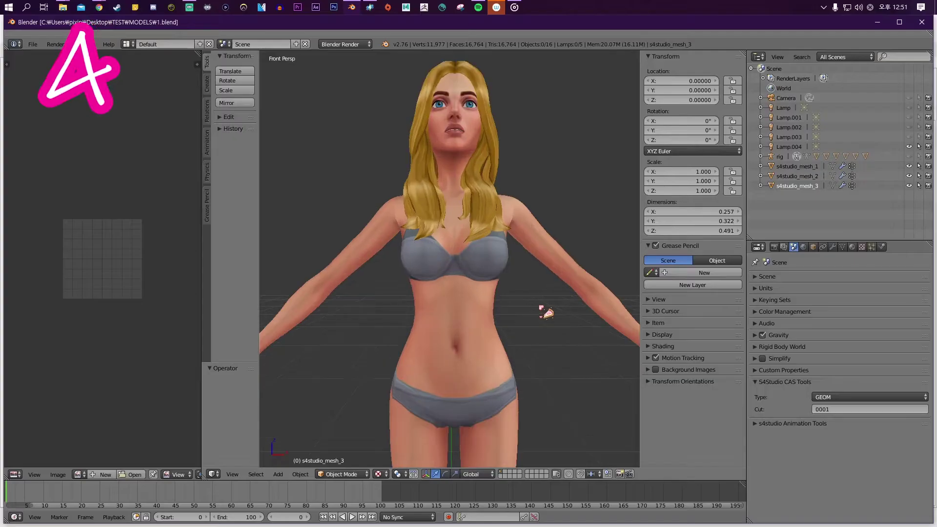
# Delete s4studio_mesh_2 from the Blender scene.
pyautogui.scroll(3, 542, 323)
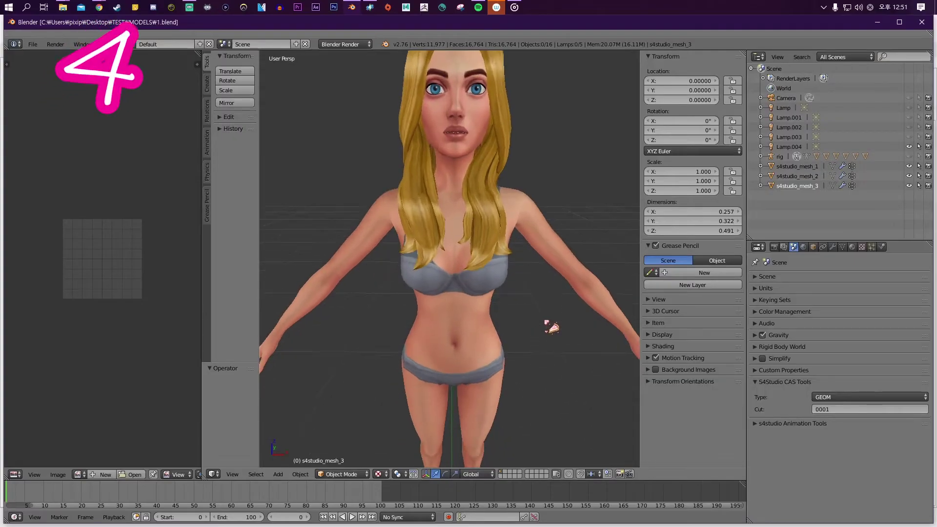
pyautogui.keyDown('shift'); pyautogui.moveTo(547, 313); pyautogui.dragTo(512, 393, button='middle'); pyautogui.keyUp('shift')
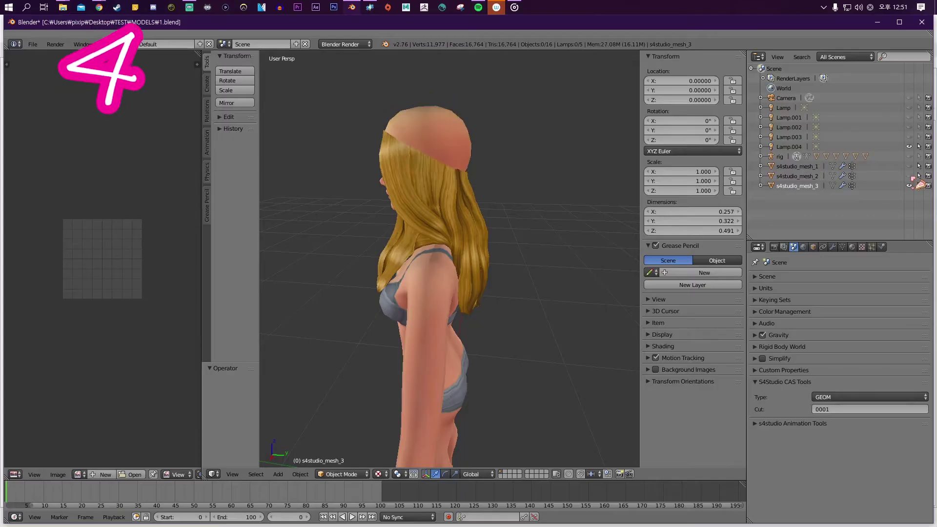
pyautogui.moveTo(616, 193); pyautogui.dragTo(351, 200, button='middle')
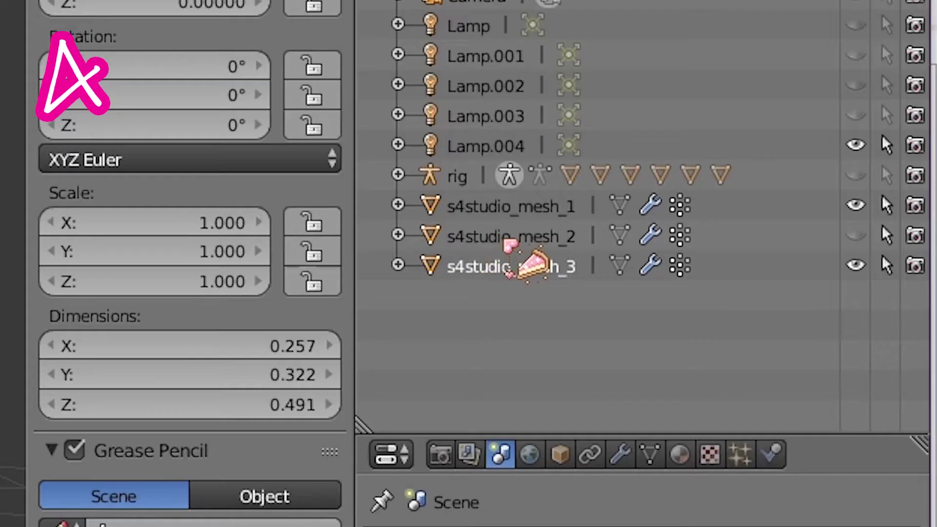
pyautogui.rightClick(791, 177)
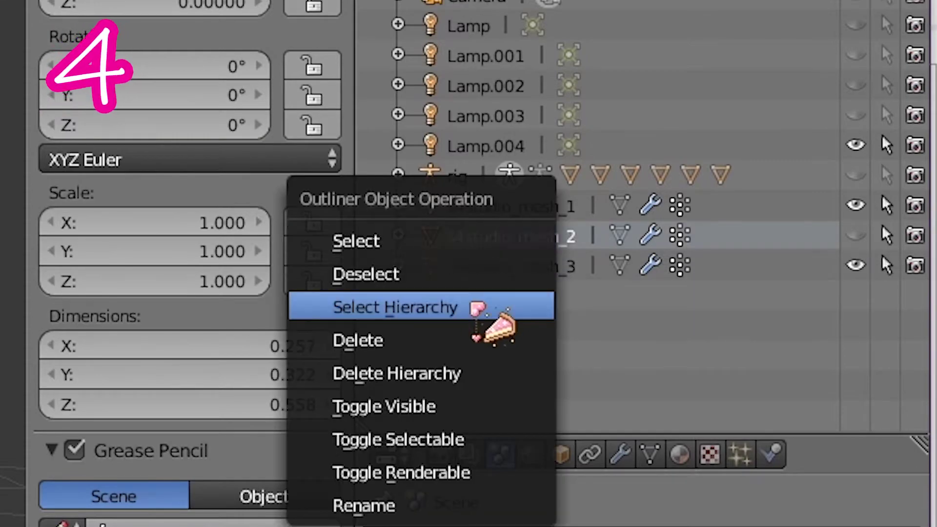
pyautogui.click(488, 341)
# Export the model as a Wavefront OBJ named HATHAIR.obj.
pyautogui.click(32, 45)
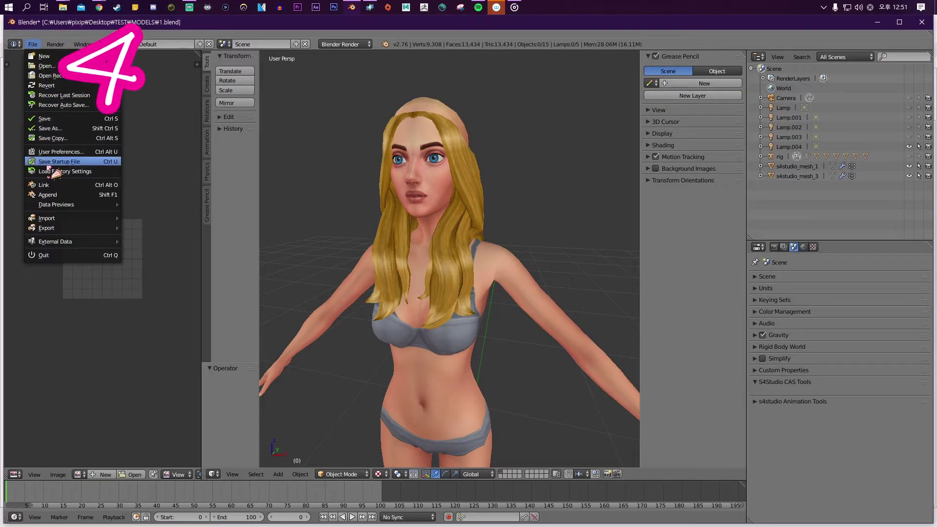
pyautogui.moveTo(61, 228)
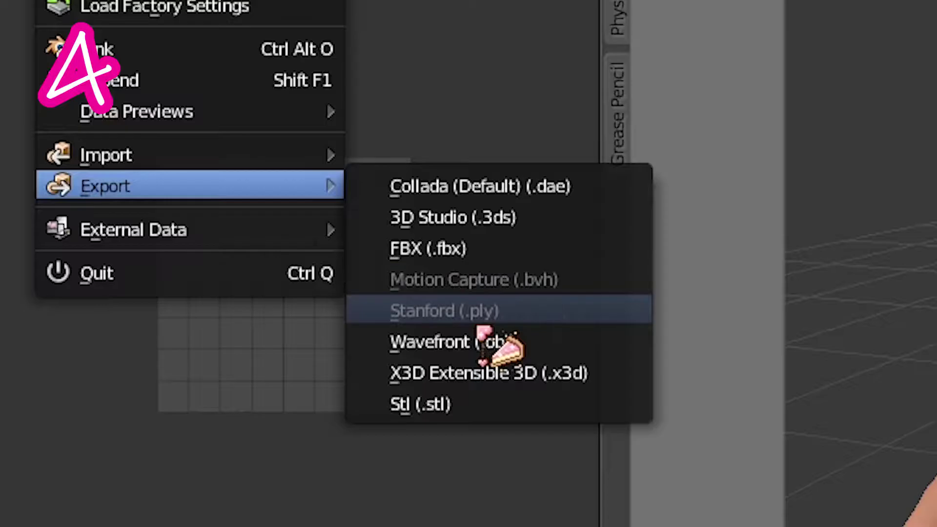
pyautogui.click(164, 279)
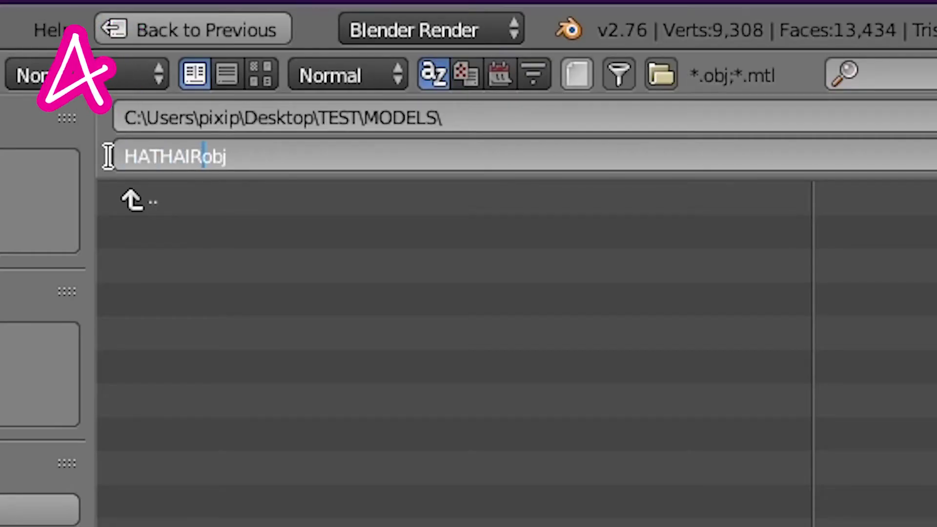
pyautogui.press('Return')
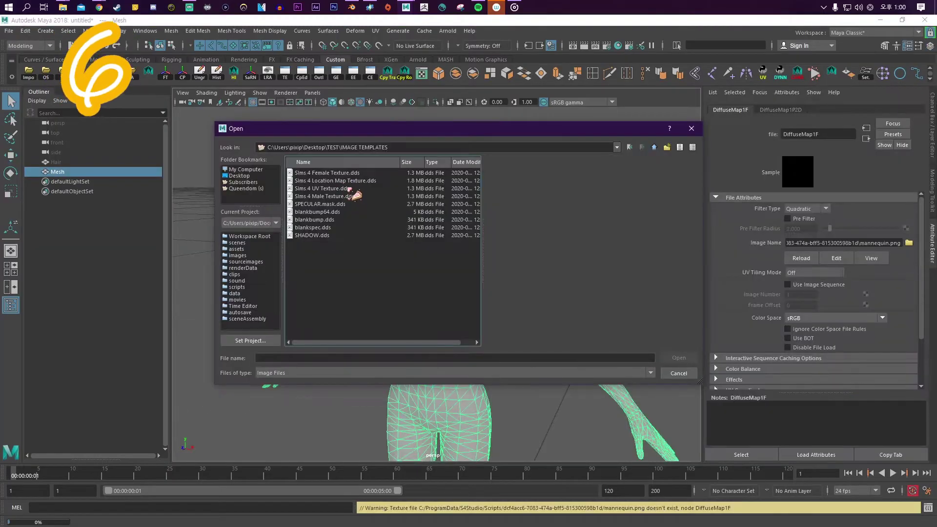
# Load the Sims 4 UV Texture.dds template and move the hair UV shells into its HAIR block.
pyautogui.click(349, 188)
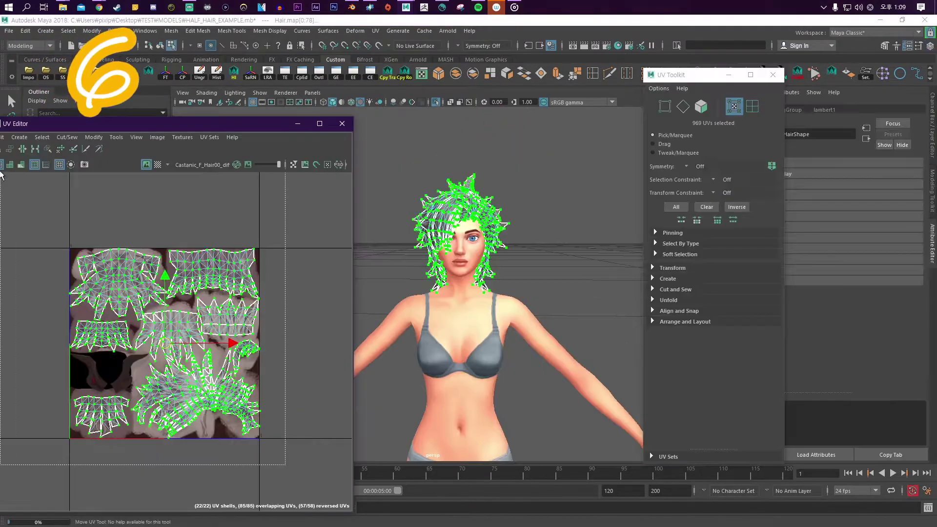
pyautogui.moveTo(225, 328); pyautogui.dragTo(342, 328)
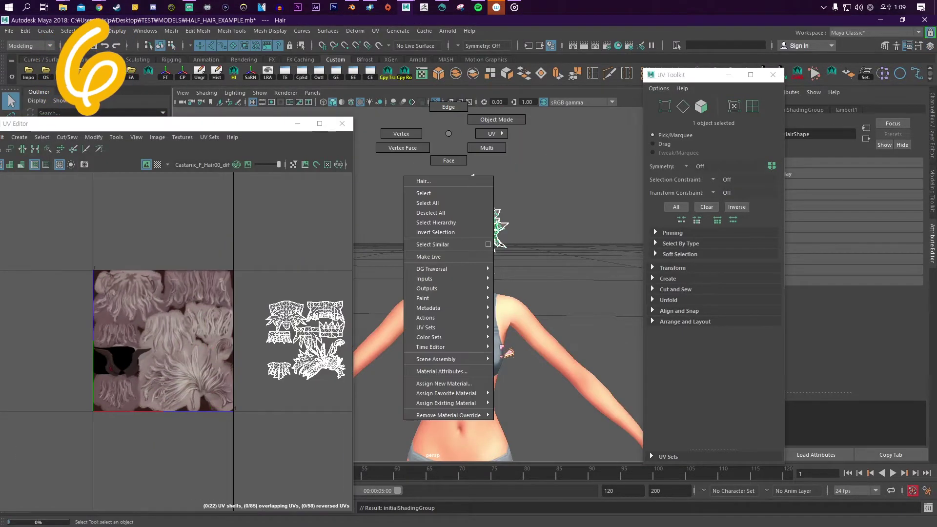
pyautogui.moveTo(449, 133); pyautogui.dragTo(512, 423, button='right')
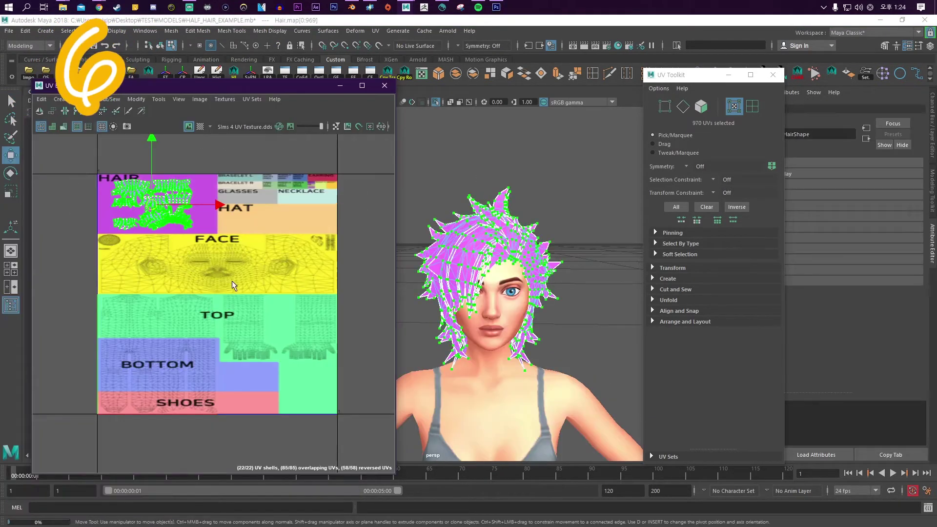
# Save a HAIR UV snapshot of the layout and export the selected hair mesh as an OBJ named hair.
pyautogui.click(200, 99)
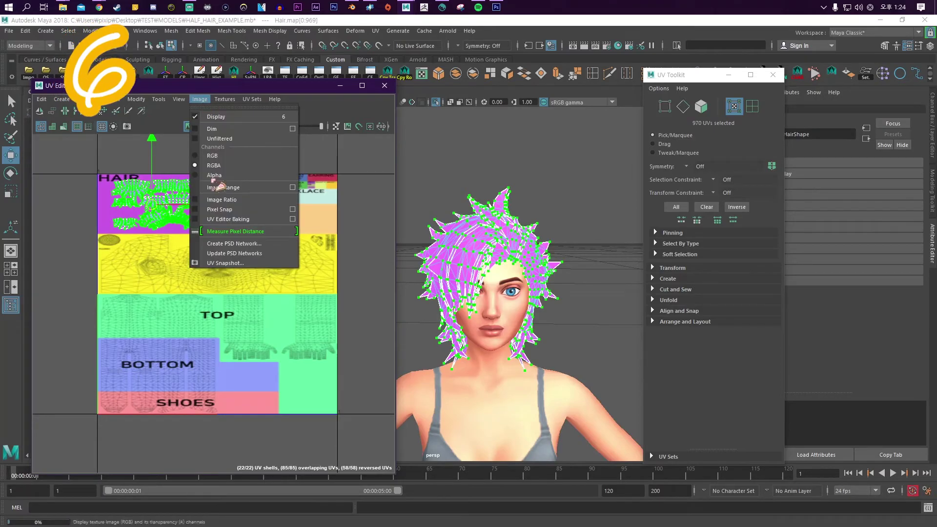
pyautogui.click(225, 263)
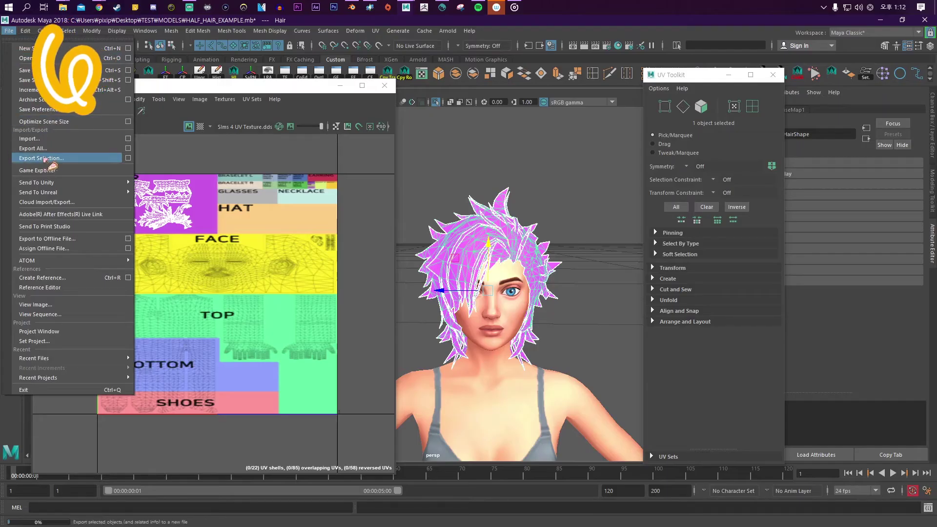
pyautogui.click(44, 158)
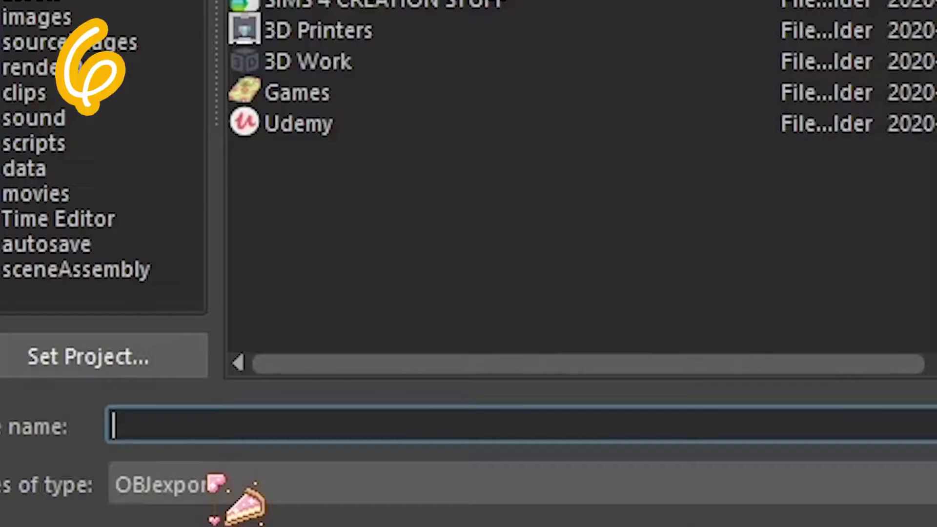
pyautogui.write('hairrrrrr')
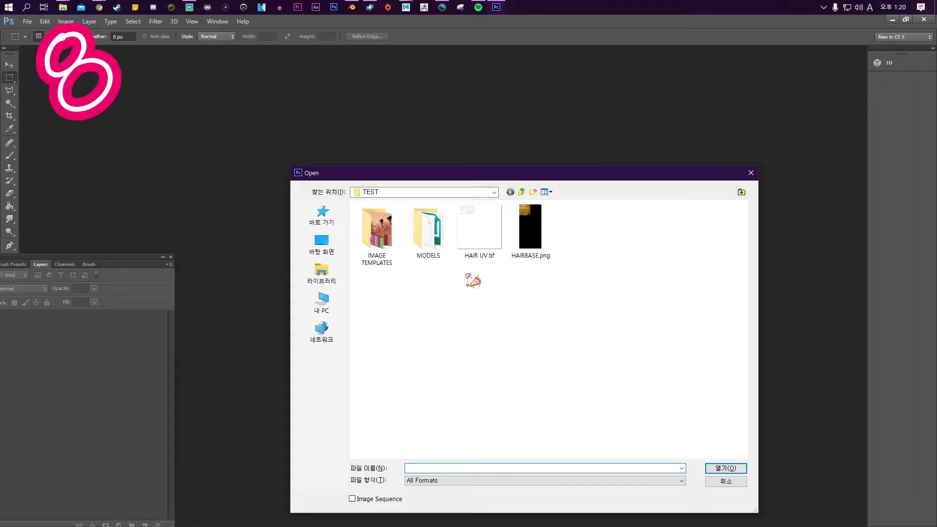
# Open HAIR UV.tif and HAIRBASE.png and bring the UV wireframe into HAIRBASE.
pyautogui.click(480, 227)
pyautogui.keyDown('shift'); pyautogui.click(530, 227); pyautogui.keyUp('shift')
pyautogui.press('Return')
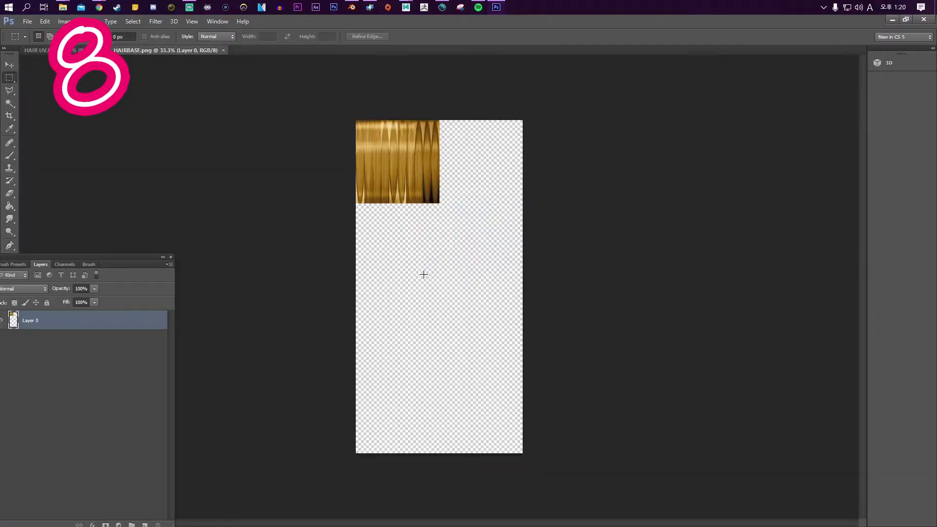
pyautogui.moveTo(446, 337); pyautogui.dragTo(445, 337)
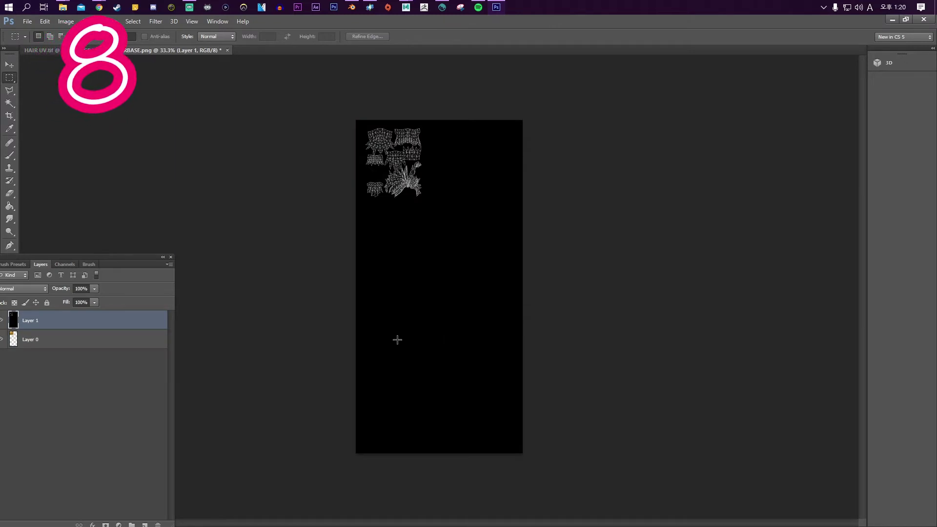
# Duplicate the wireframe layer, invert it, set it to Multiply, and place the gold texture beneath it.
pyautogui.moveTo(188, 270); pyautogui.dragTo(253, 478)
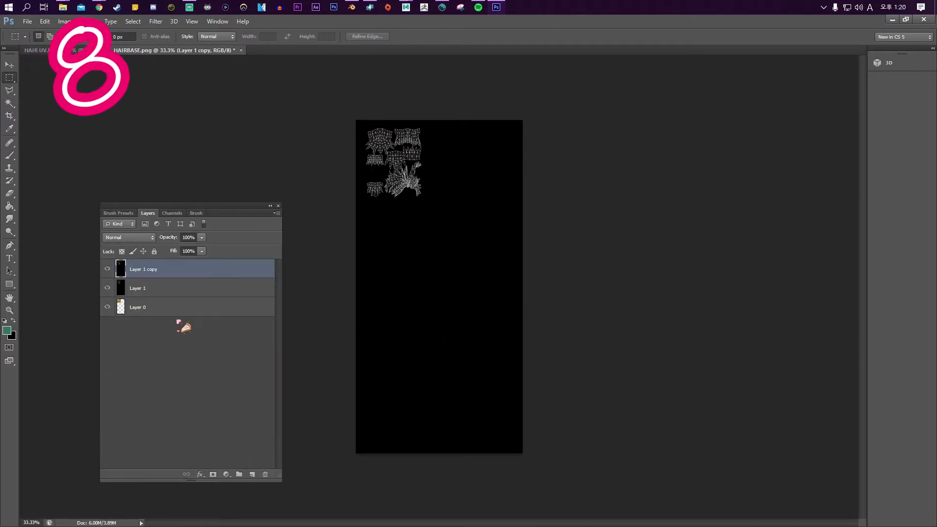
pyautogui.hotkey('ctrl', 'i')
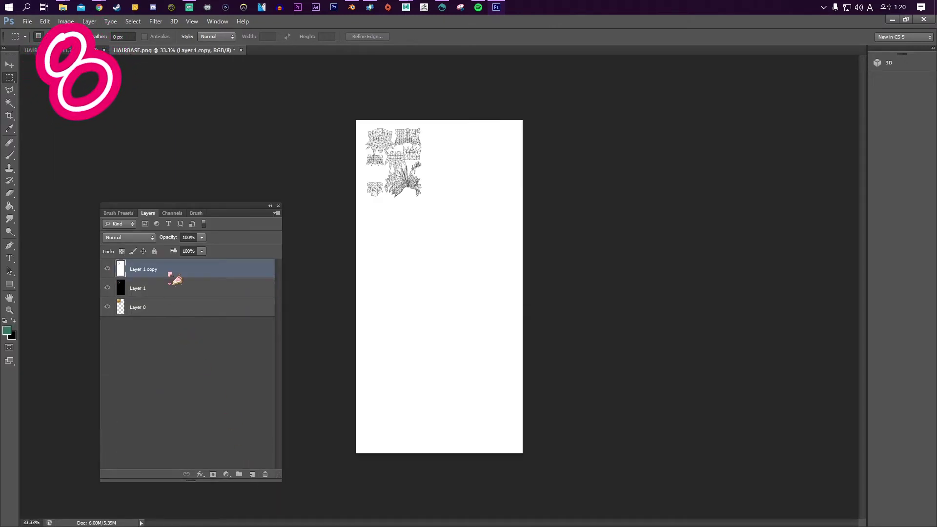
pyautogui.click(152, 237)
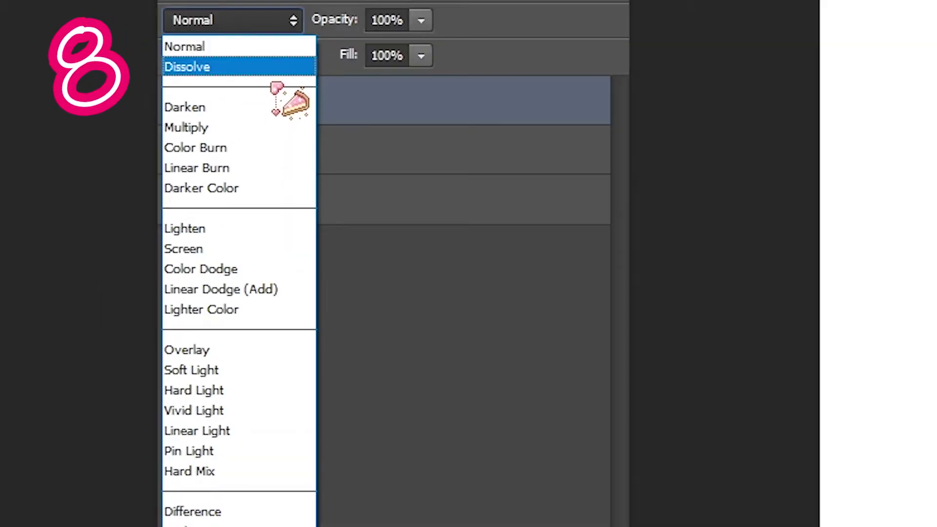
pyautogui.click(139, 280)
pyautogui.moveTo(287, 220); pyautogui.dragTo(291, 151)
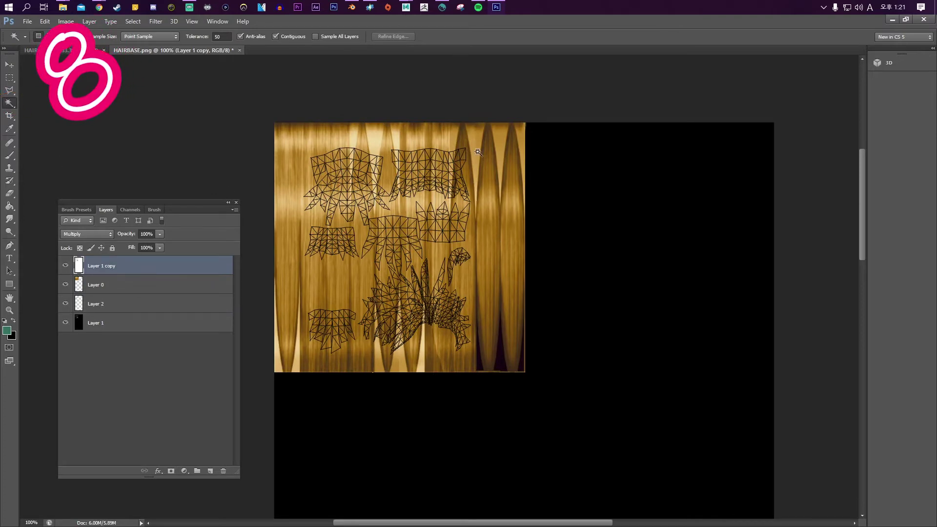
# Fill the selected hair UV islands green on a new layer and hide the wireframe overlay.
pyautogui.click(492, 210)
pyautogui.click(156, 285)
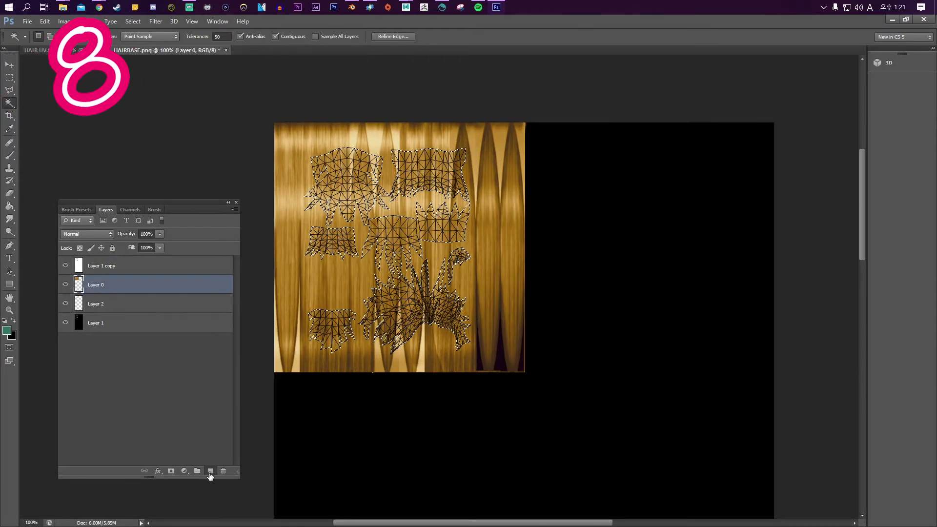
pyautogui.click(209, 471)
pyautogui.press('g')
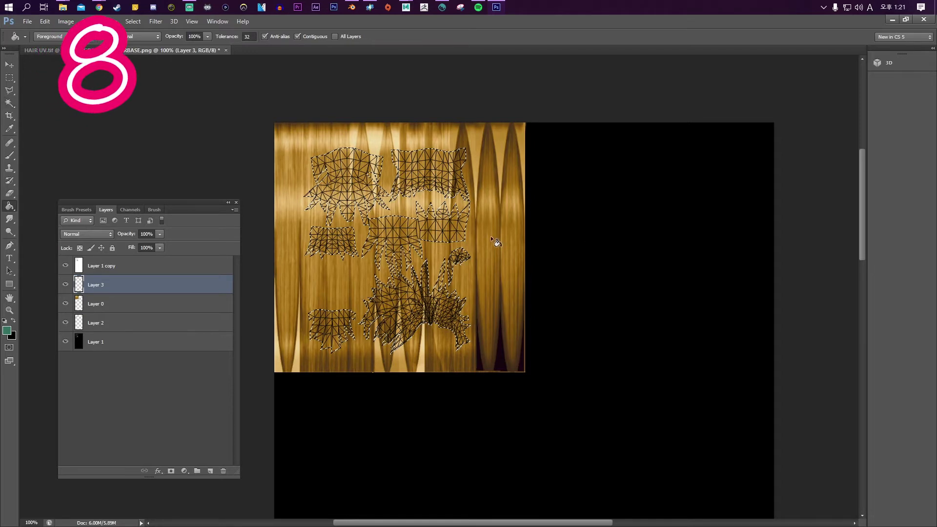
pyautogui.click(490, 236)
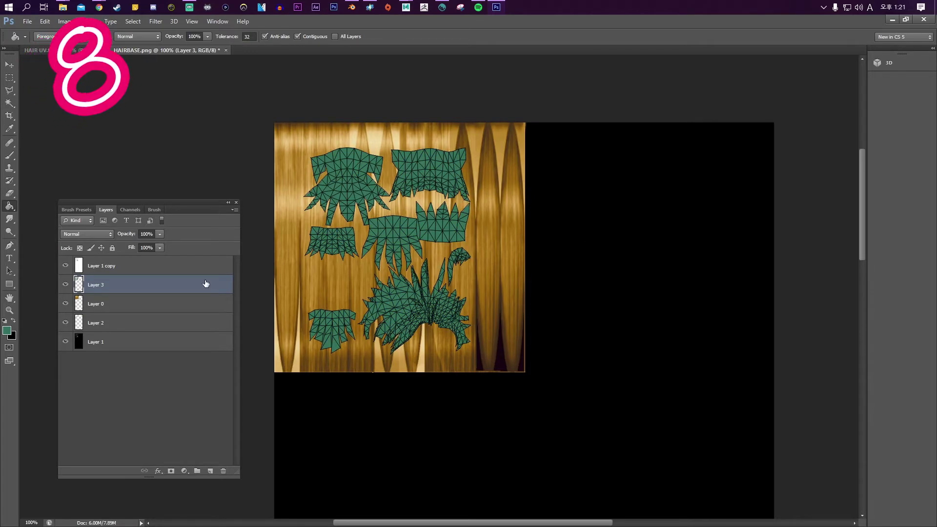
pyautogui.click(65, 266)
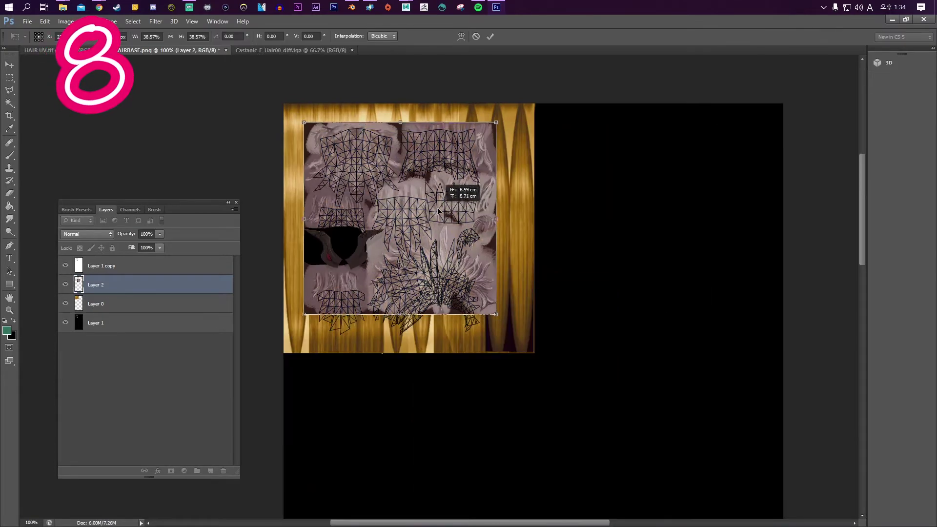
# Narrow the wireframe texture to about 81% width, paint grey hairline strokes, and hide the template background.
pyautogui.moveTo(533, 232); pyautogui.dragTo(487, 233)
pyautogui.press('Return')
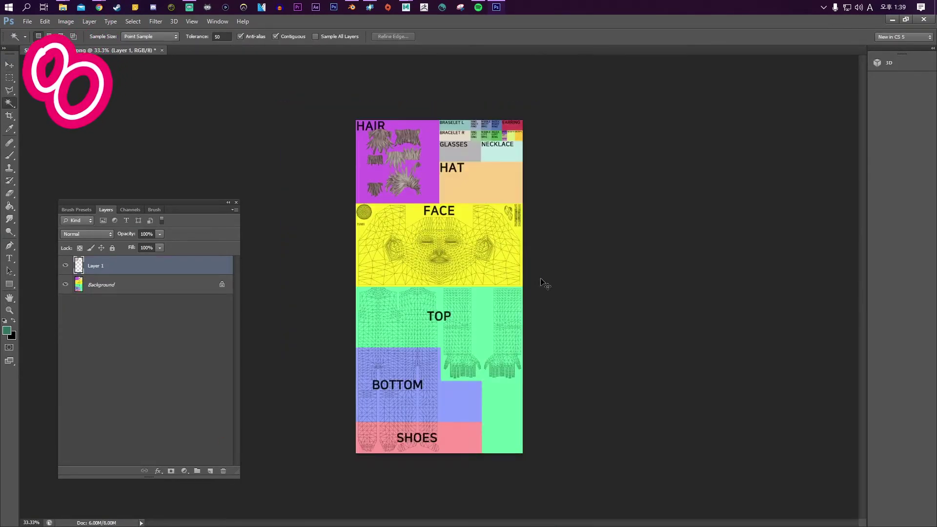
pyautogui.hotkey('ctrl', '+')
pyautogui.hotkey('ctrl', '+')
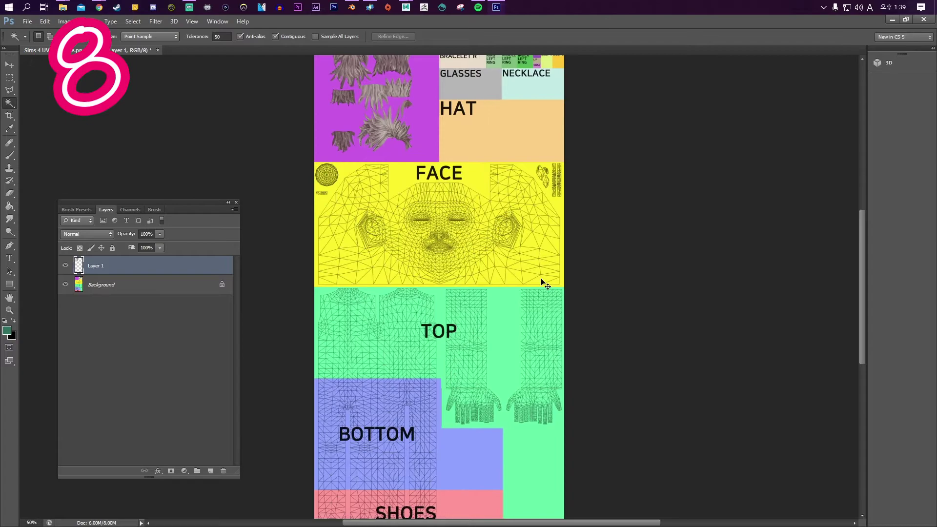
pyautogui.moveTo(517, 347); pyautogui.dragTo(528, 368)
pyautogui.moveTo(349, 350); pyautogui.dragTo(342, 368)
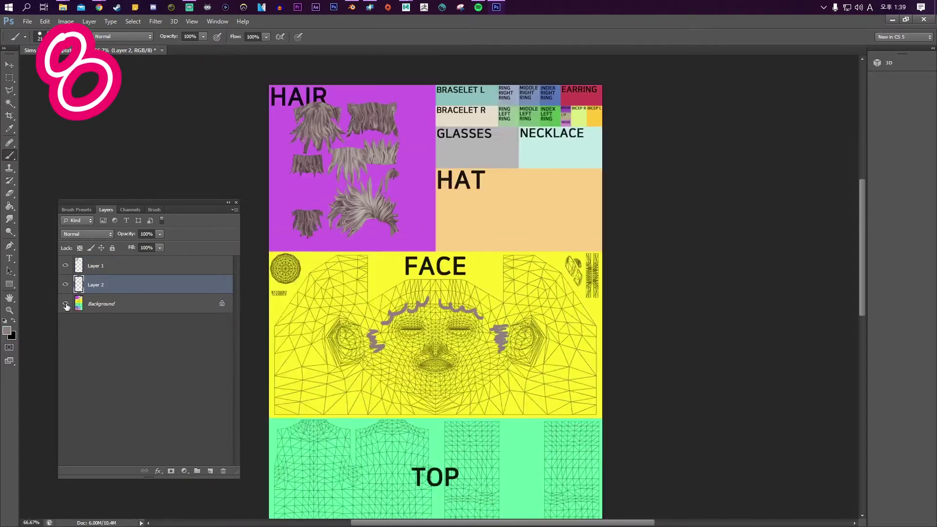
pyautogui.click(65, 303)
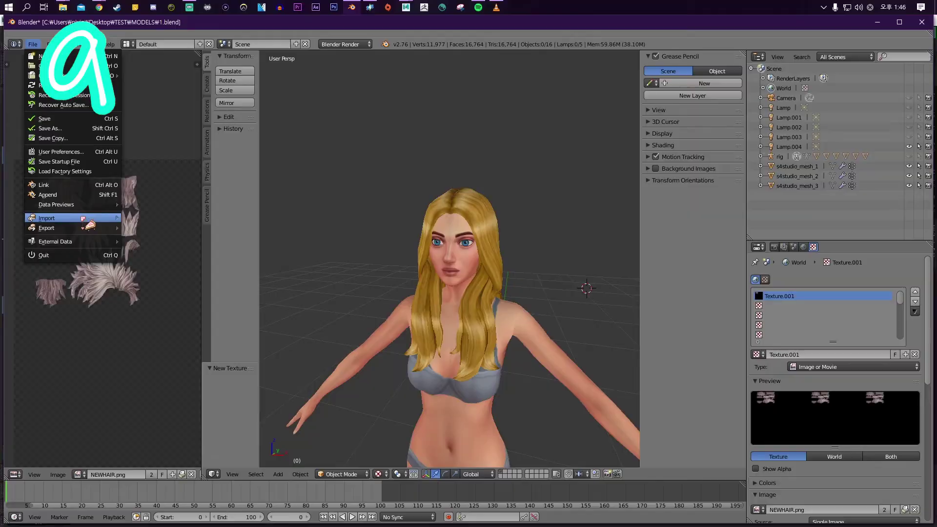
# Replace the Kd.001 hair texture with a new texture using NEWHAIR.png from TEST.
pyautogui.moveTo(85, 221)
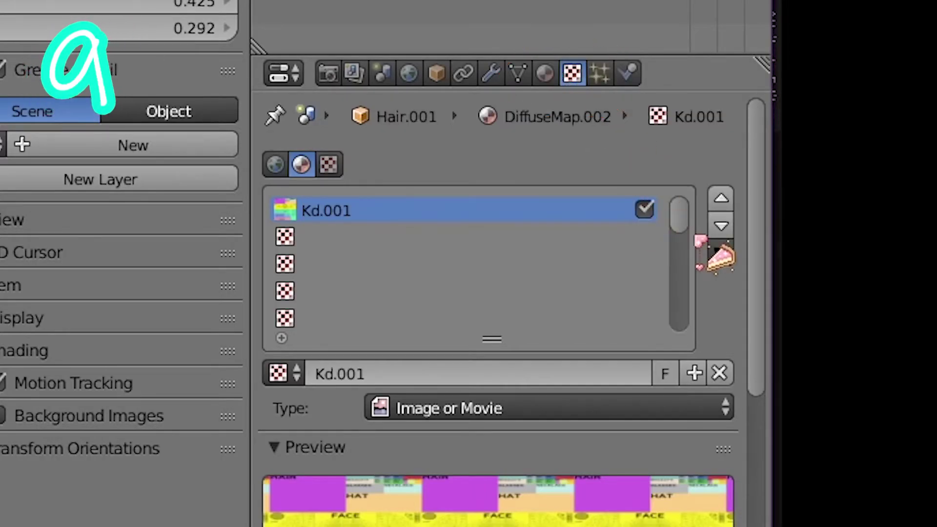
pyautogui.click(720, 374)
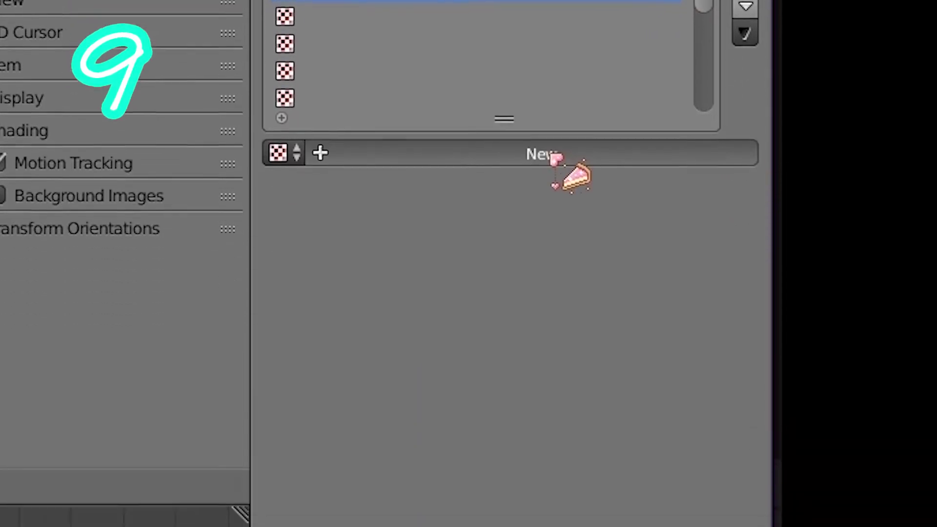
pyautogui.click(556, 373)
pyautogui.scroll(-10, 688, 504)
pyautogui.click(607, 221)
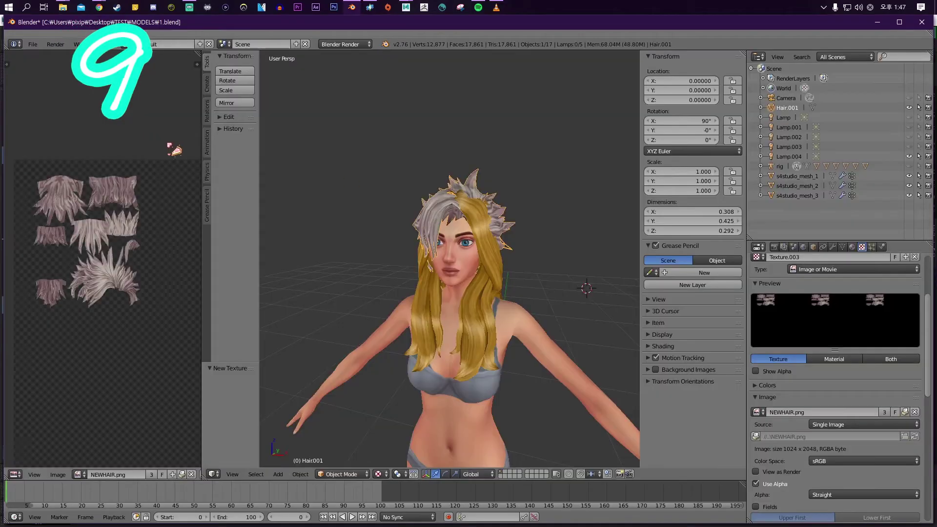
pyautogui.moveTo(293, 146); pyautogui.dragTo(527, 188, button='middle')
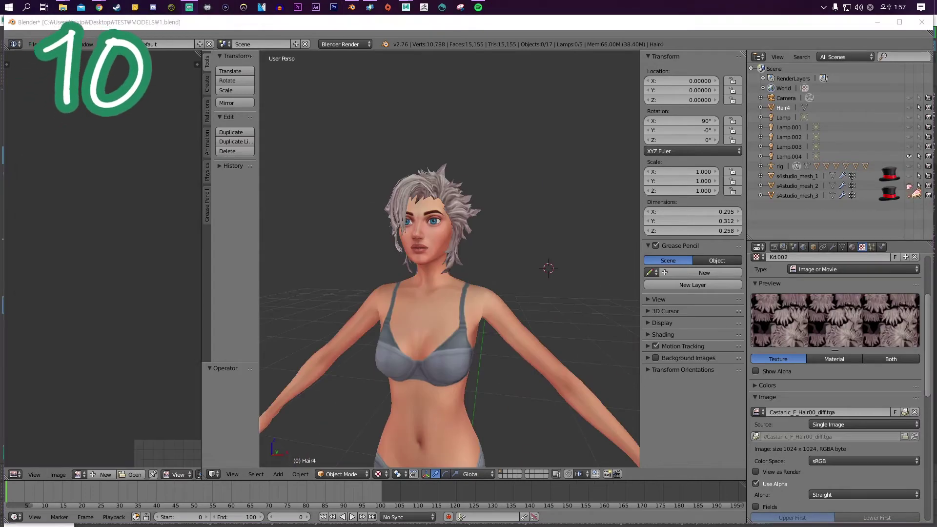
# Duplicate the spiky hair object and hide the copy from view.
pyautogui.click(915, 193)
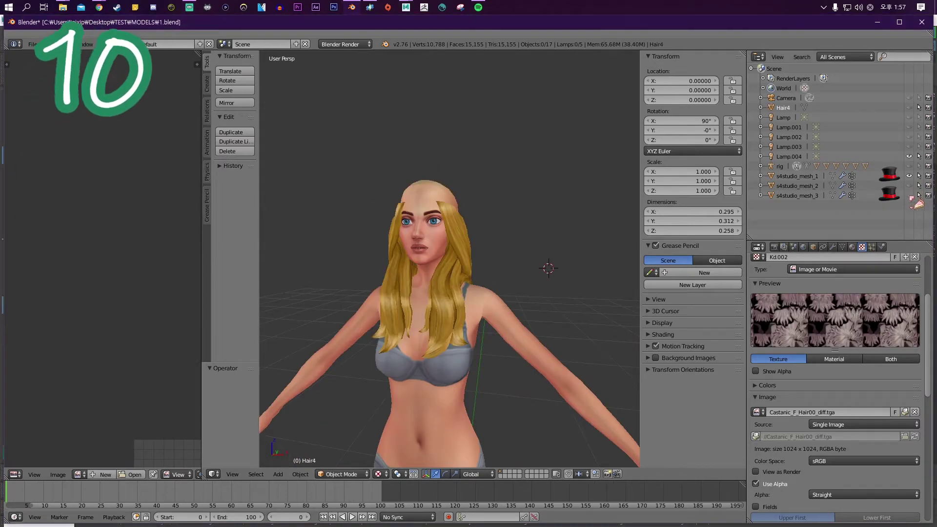
pyautogui.hotkey('alt', 'h')
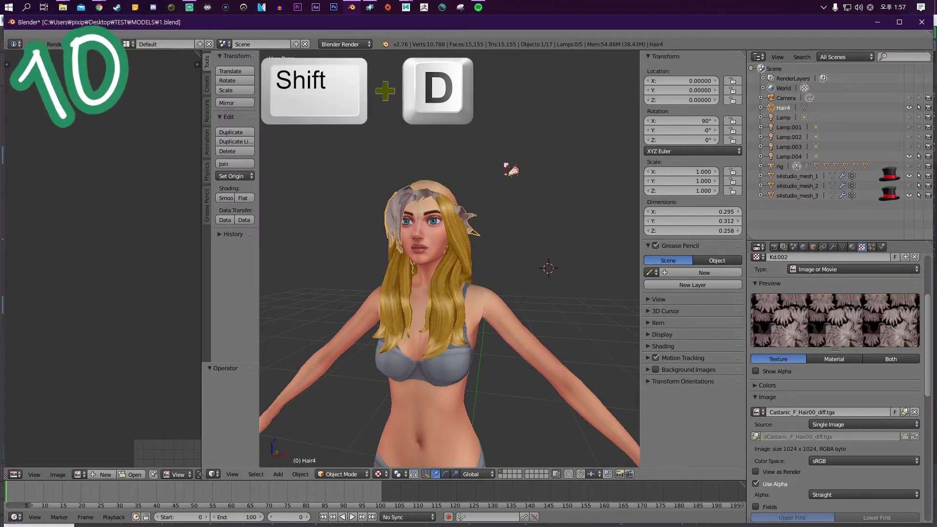
pyautogui.hotkey('shift', 'd')
pyautogui.click(910, 110)
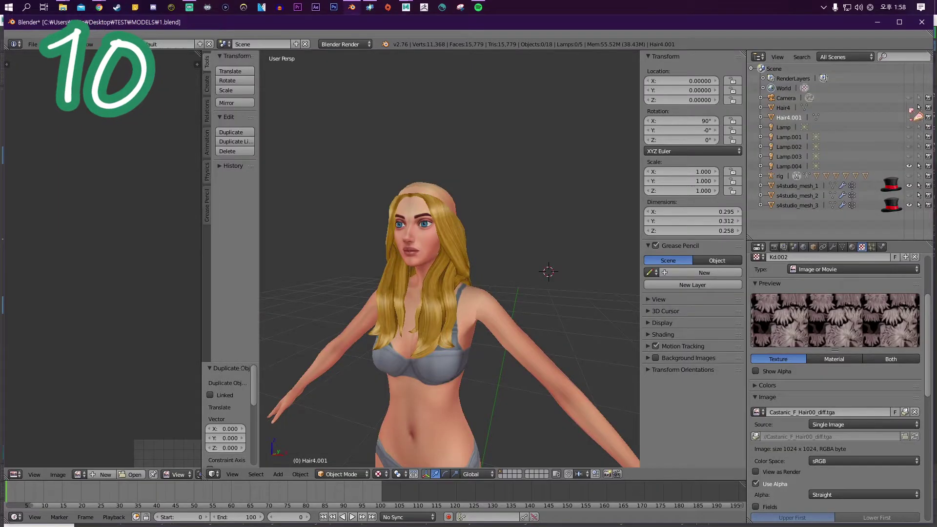
# Delete all faces of the old long blonde hair in s4studio_mesh_1's Edit Mode.
pyautogui.click(812, 188)
pyautogui.press('Tab')
pyautogui.press('x')
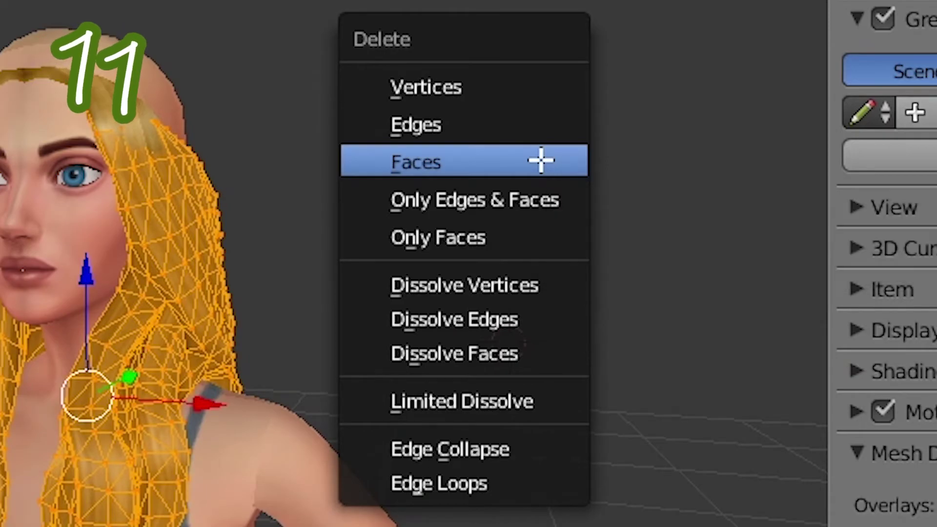
pyautogui.click(557, 220)
pyautogui.press('x')
pyautogui.click(558, 220)
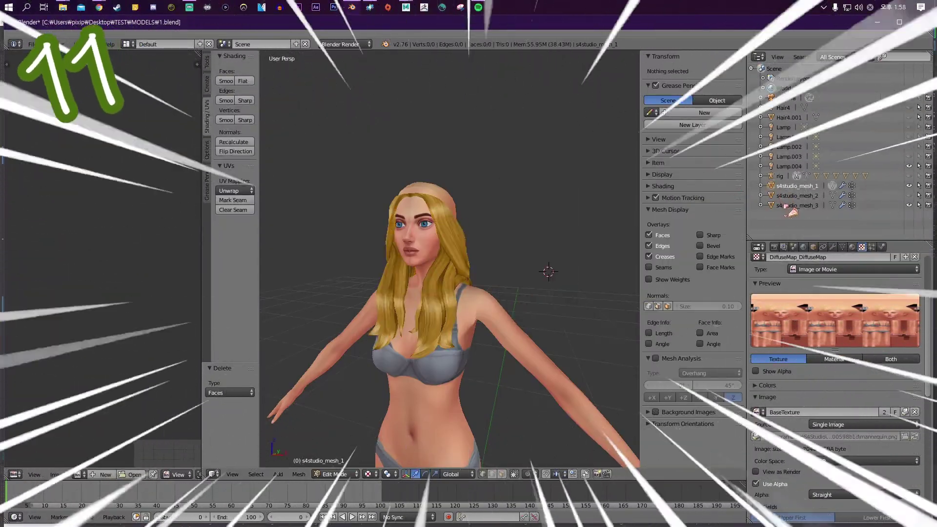
pyautogui.press('Tab')
pyautogui.press('x')
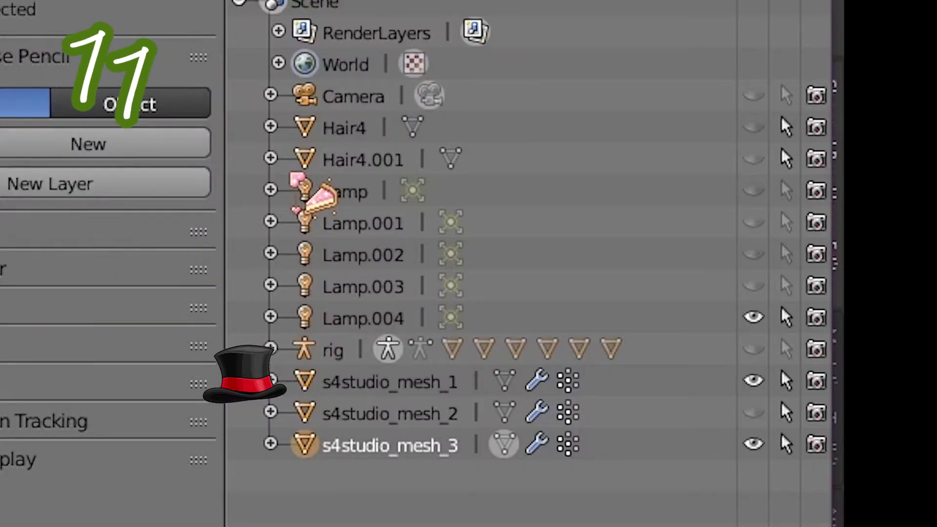
# Join the Hair4 and Hair4.001 pieces into the single s4studio mesh object.
pyautogui.click(347, 161)
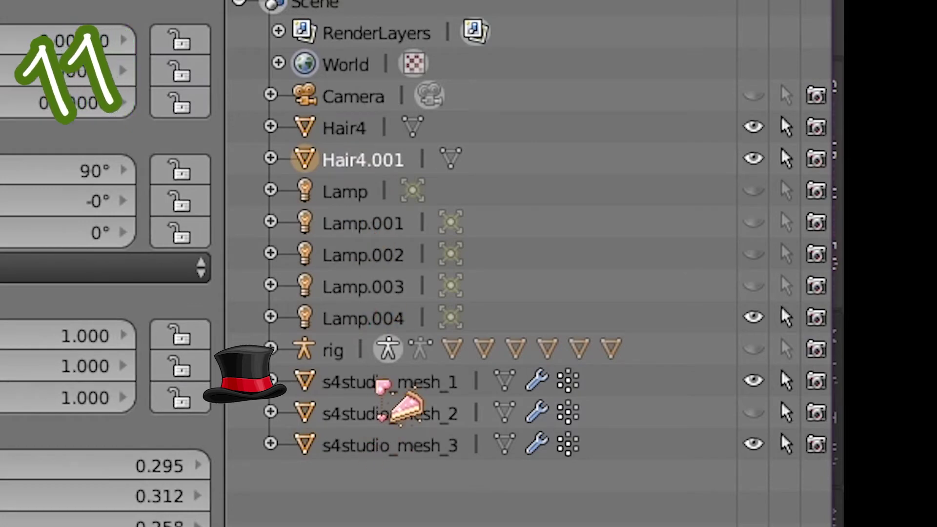
pyautogui.click(383, 384)
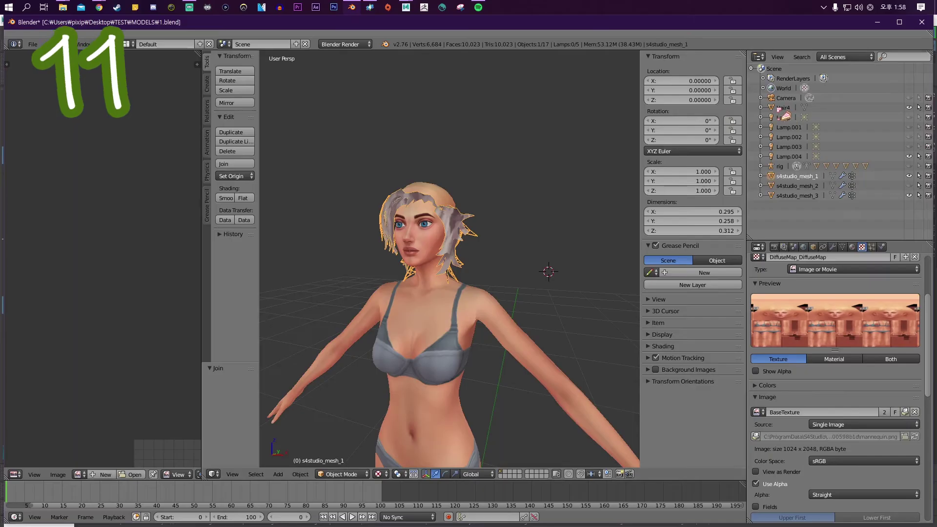
pyautogui.click(229, 164)
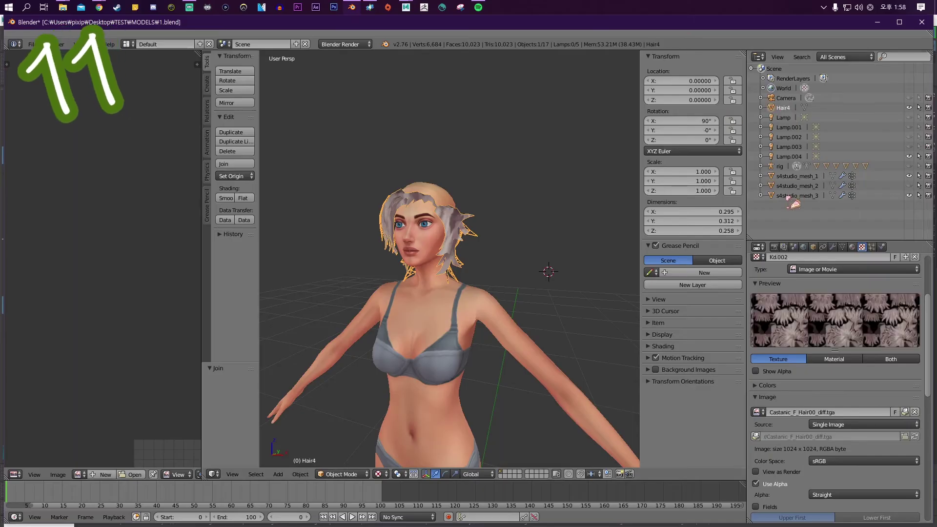
pyautogui.click(234, 164)
pyautogui.moveTo(324, 167); pyautogui.dragTo(370, 170, button='middle')
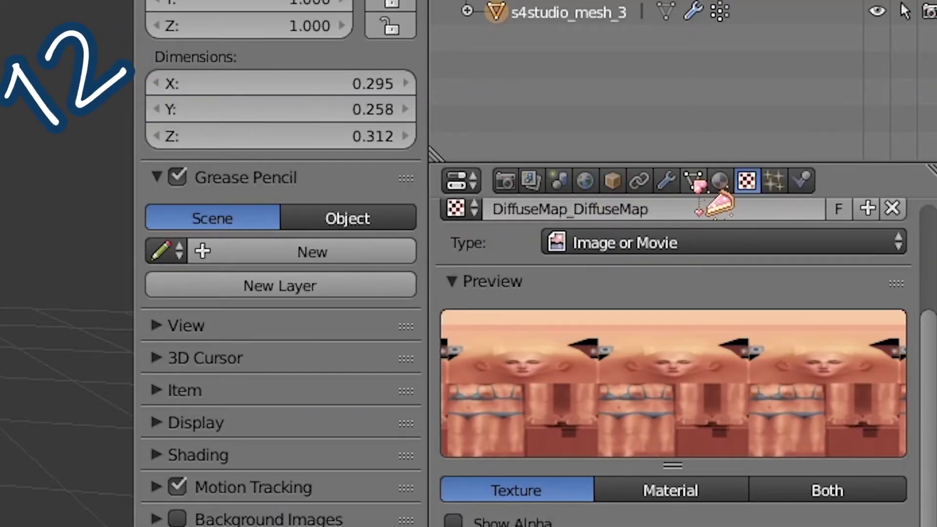
# Remove the extra breast and spine vertex groups from s4studio_mesh_2, keeping b_Head_, then add a new vertex group.
pyautogui.click(697, 183)
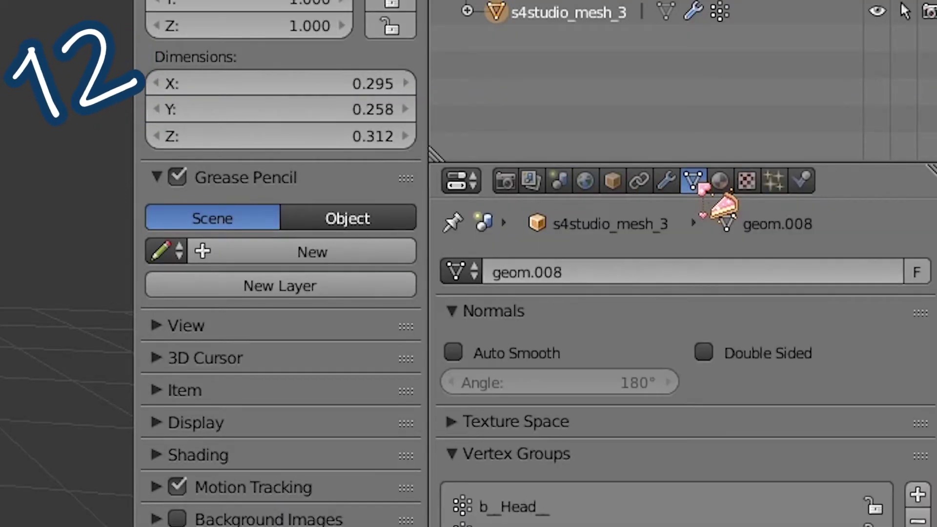
pyautogui.click(794, 177)
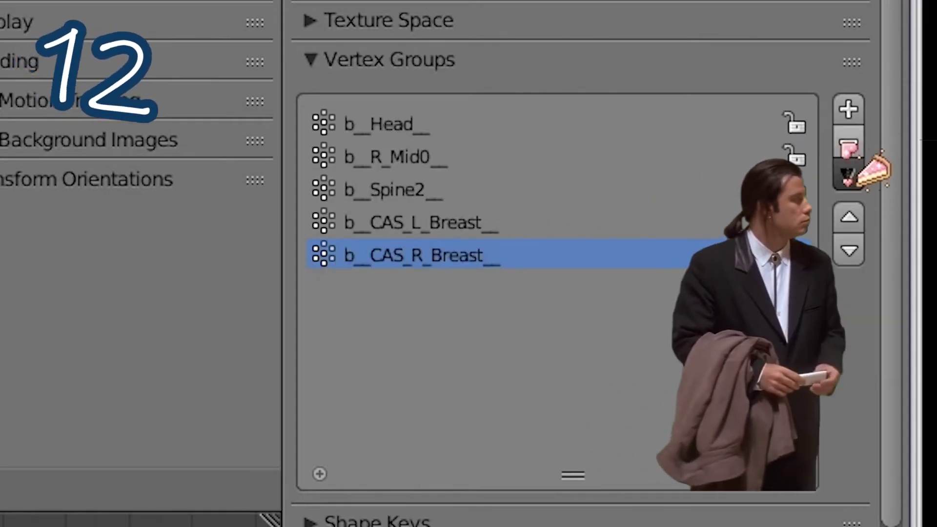
pyautogui.click(849, 142)
pyautogui.click(849, 142)
pyautogui.click(848, 141)
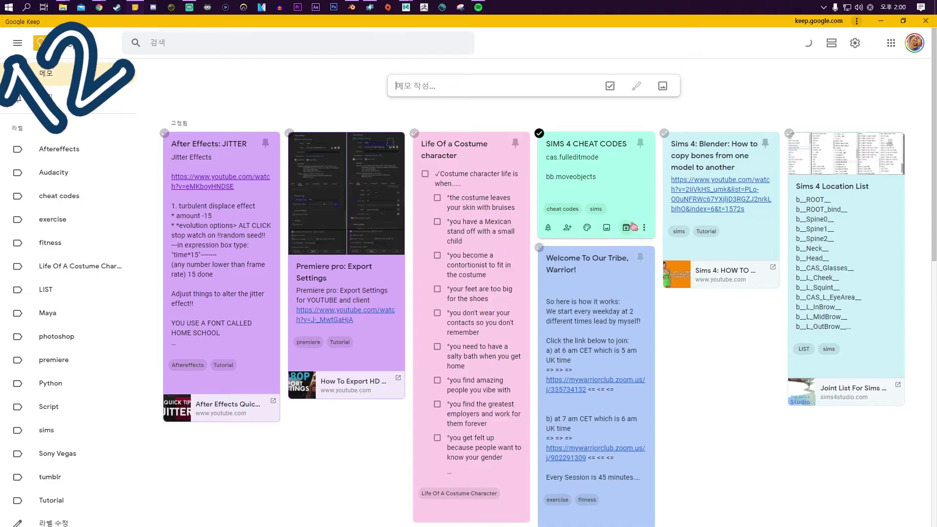
pyautogui.click(790, 269)
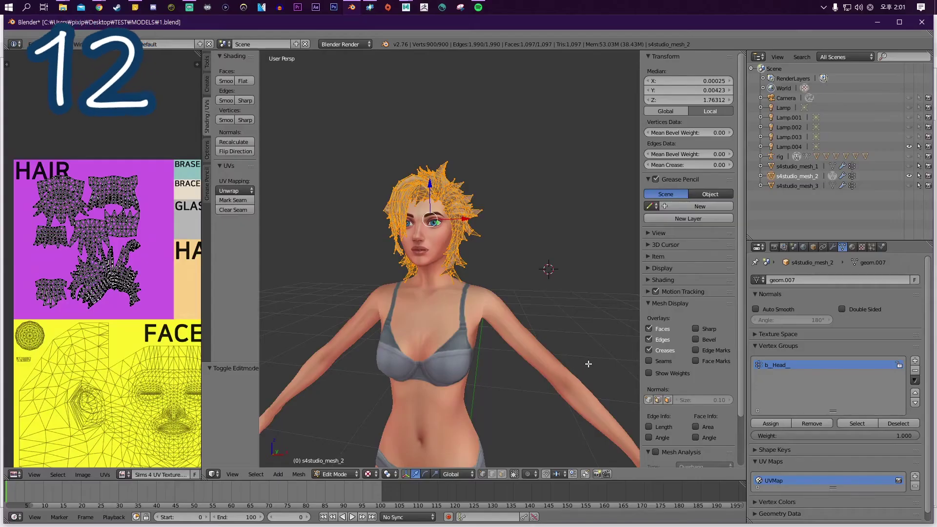
pyautogui.press('Tab')
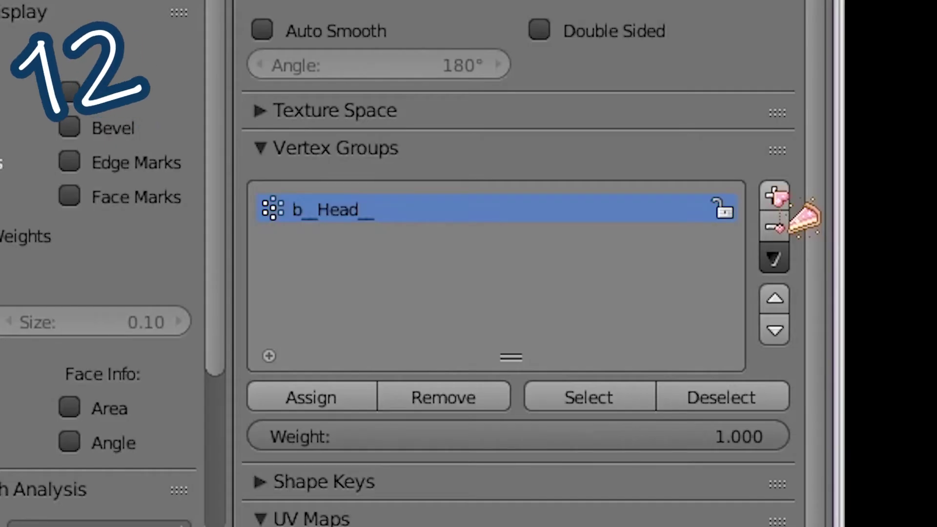
pyautogui.click(914, 361)
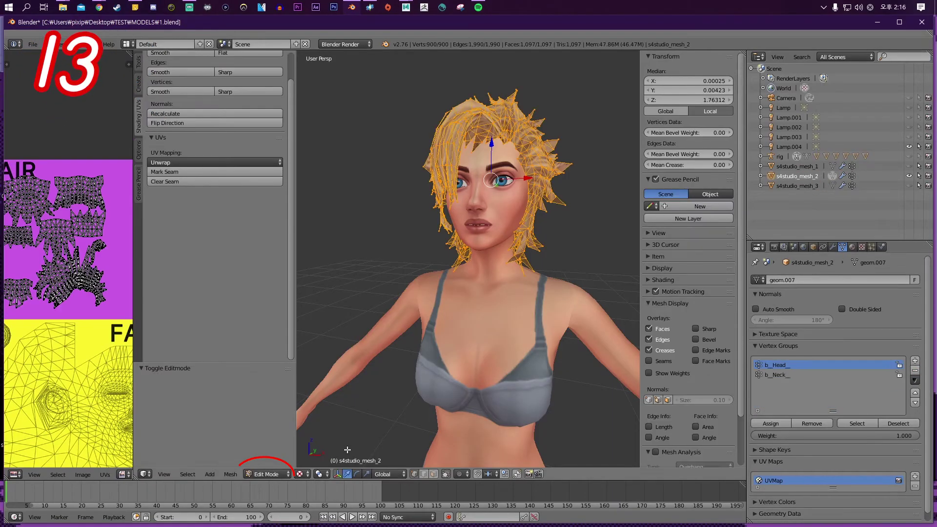
# Lower the weight-painting brush weight to about 0.2.
pyautogui.click(283, 474)
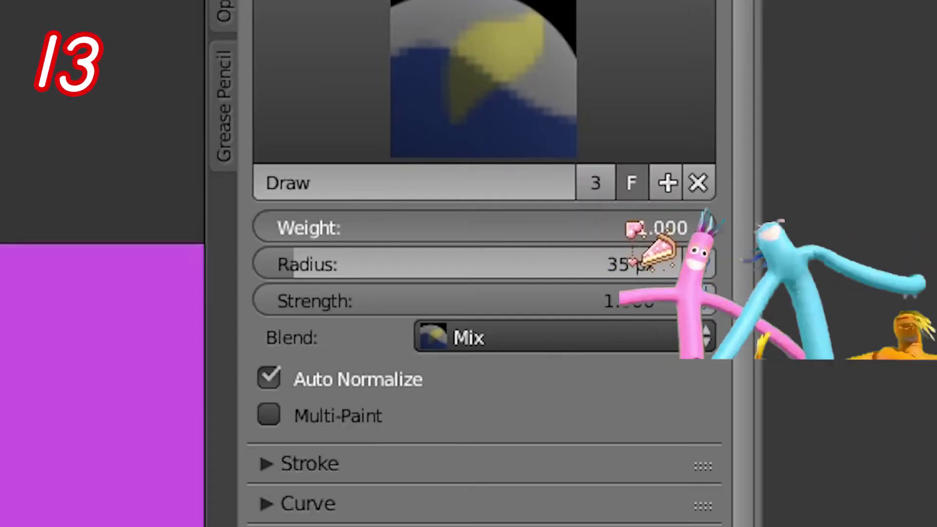
pyautogui.moveTo(258, 154); pyautogui.dragTo(166, 165)
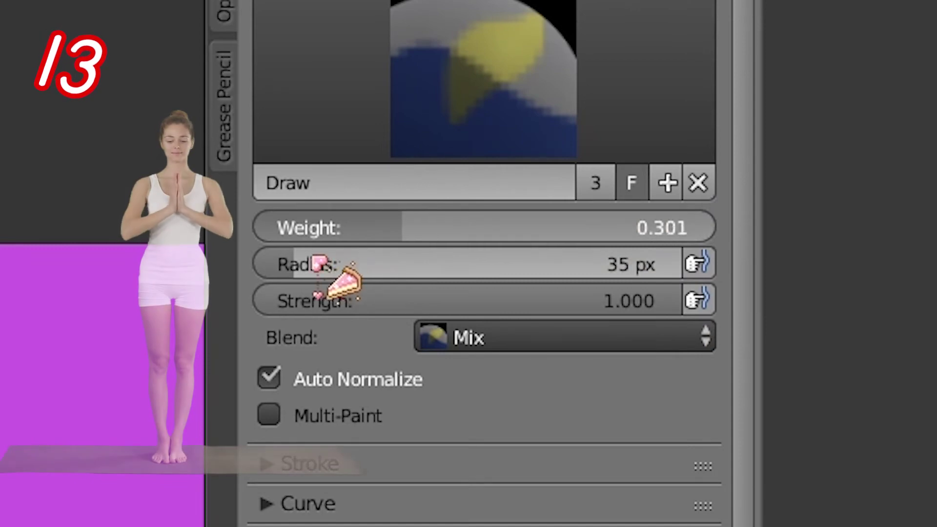
pyautogui.moveTo(316, 260); pyautogui.dragTo(239, 291)
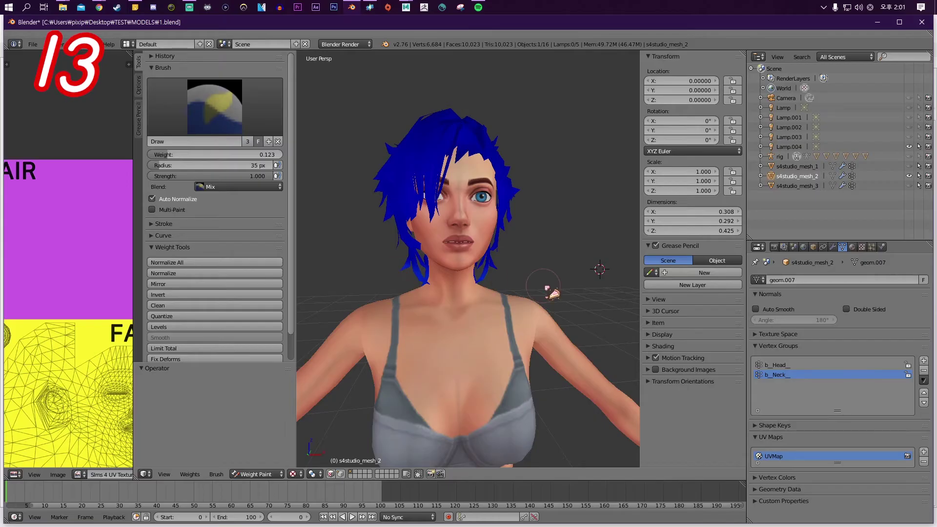
pyautogui.moveTo(551, 292); pyautogui.dragTo(407, 288, button='middle')
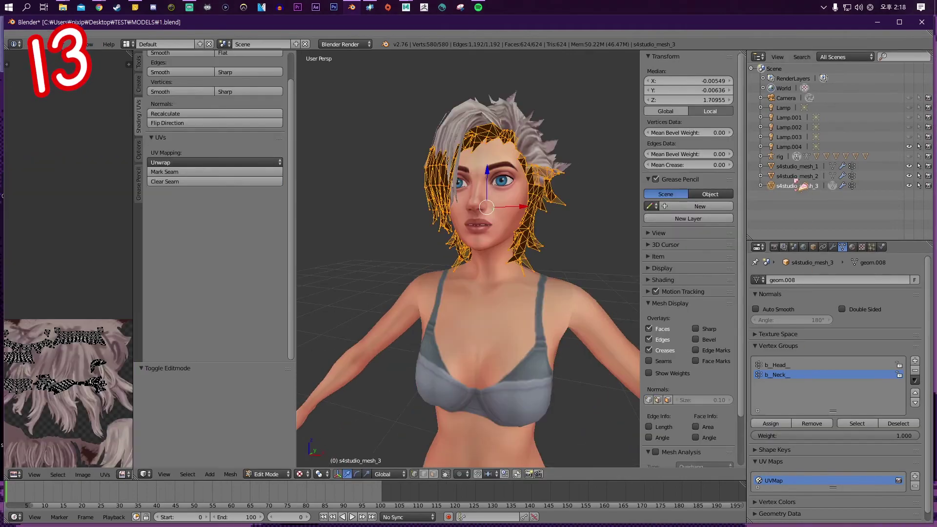
# Transfer vertex weights from s4studio_mesh_2 onto the spiky hair s4studio_mesh_3 in Weight Paint mode.
pyautogui.click(796, 177)
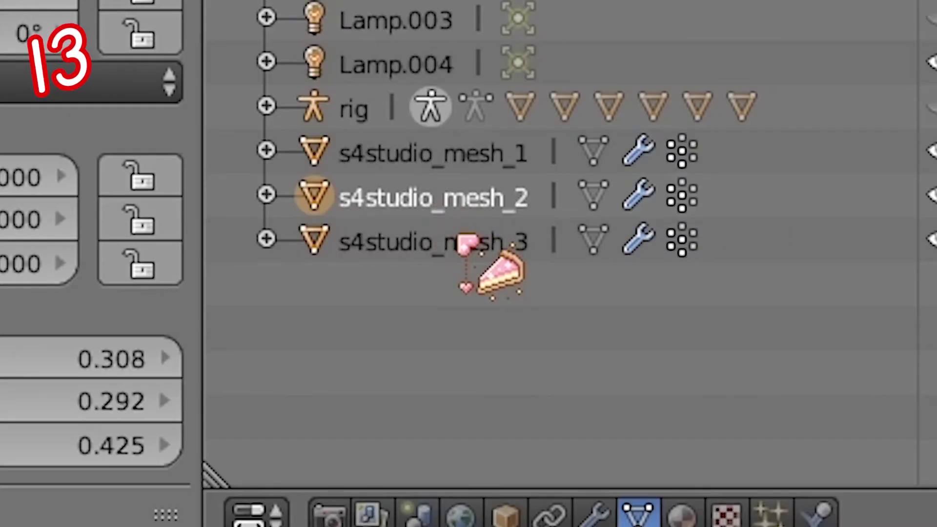
pyautogui.keyDown('ctrl'); pyautogui.click(800, 186); pyautogui.keyUp('ctrl')
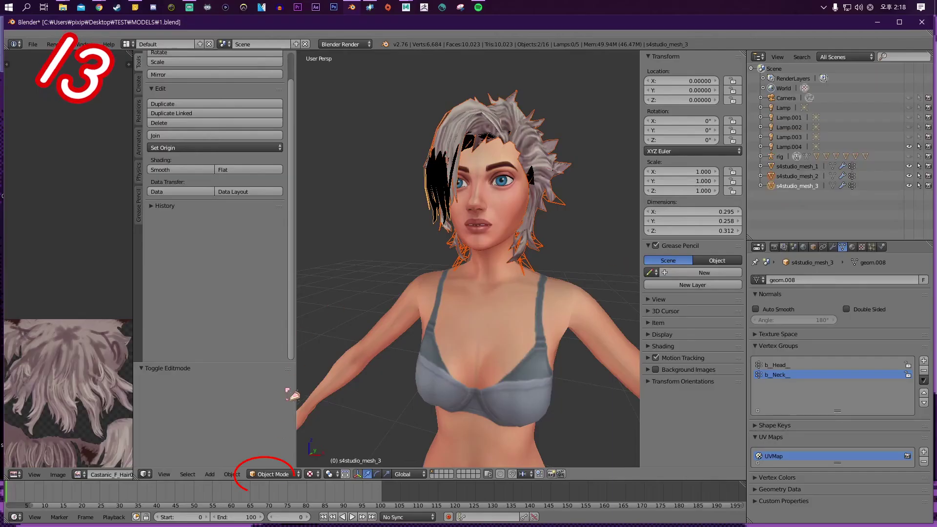
pyautogui.click(271, 474)
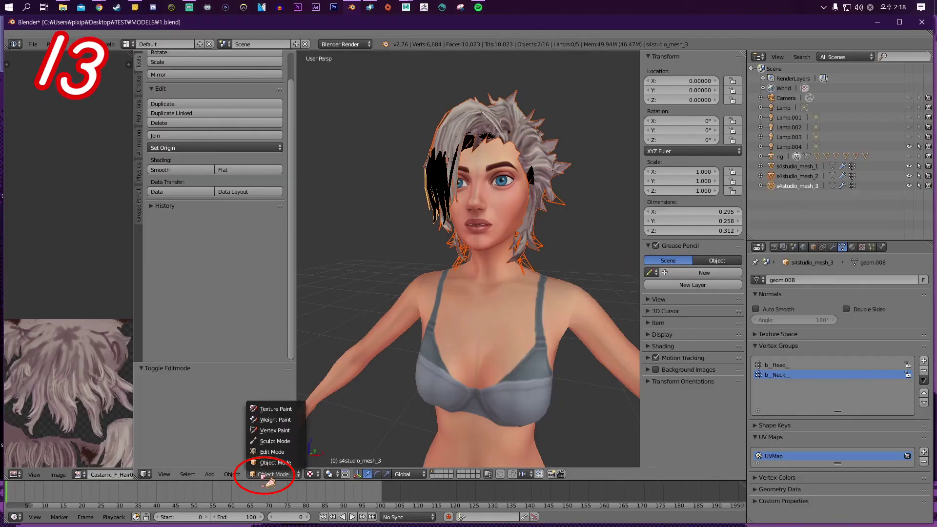
pyautogui.click(278, 420)
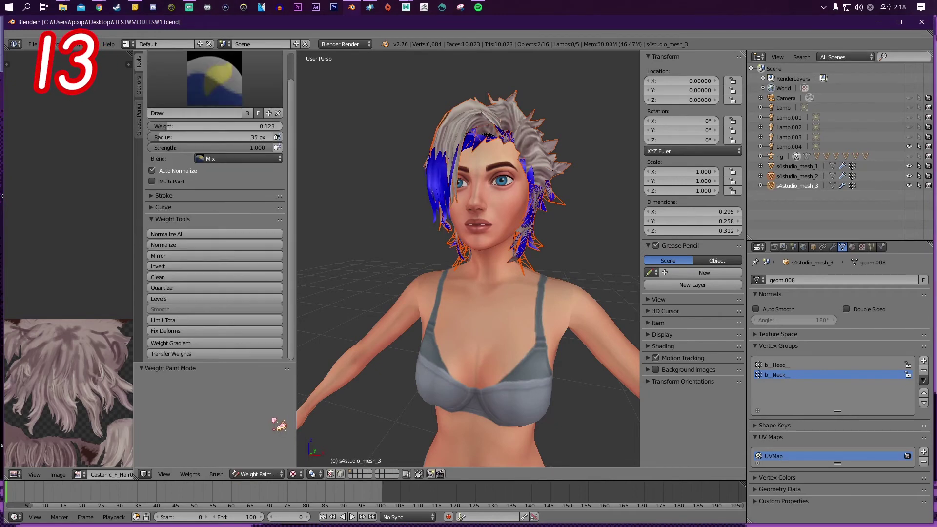
pyautogui.click(209, 355)
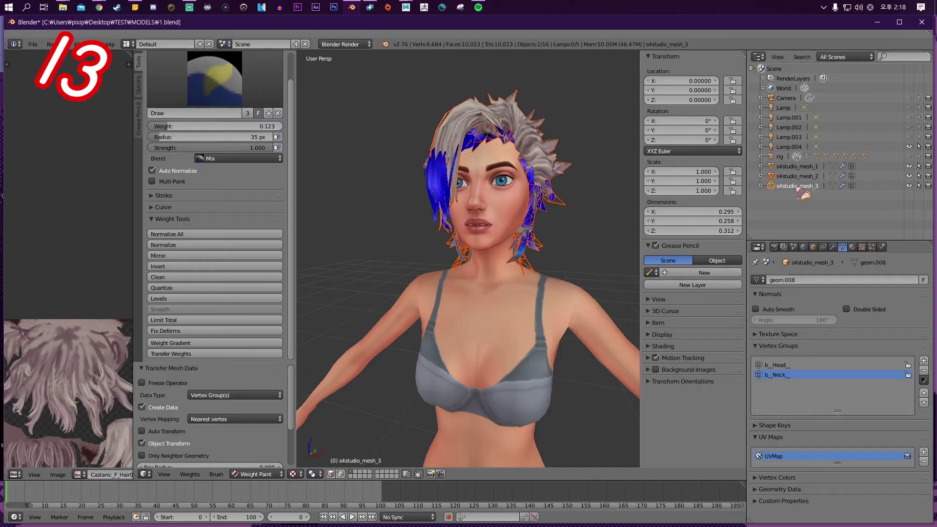
pyautogui.click(258, 475)
pyautogui.click(278, 421)
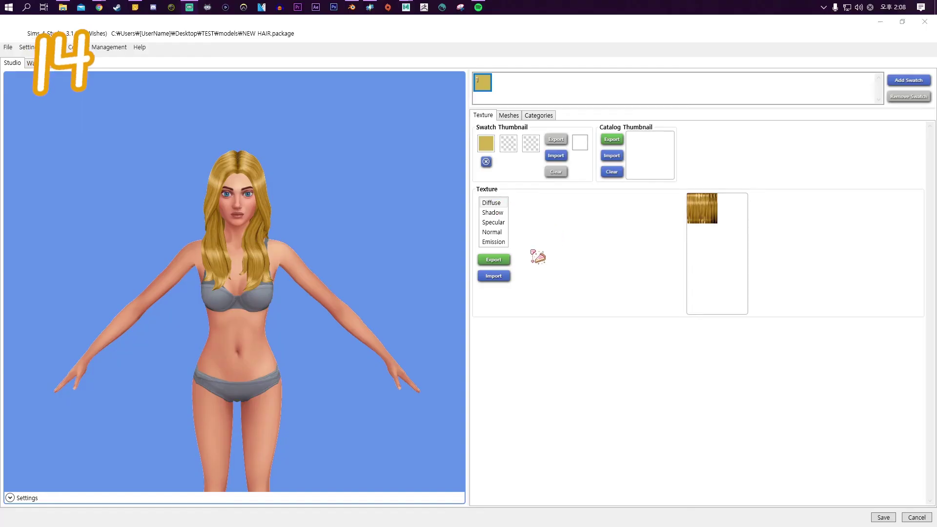
# Import the hair texture into the Emission slot of NEW HAIR.package and review its mesh settings.
pyautogui.click(494, 276)
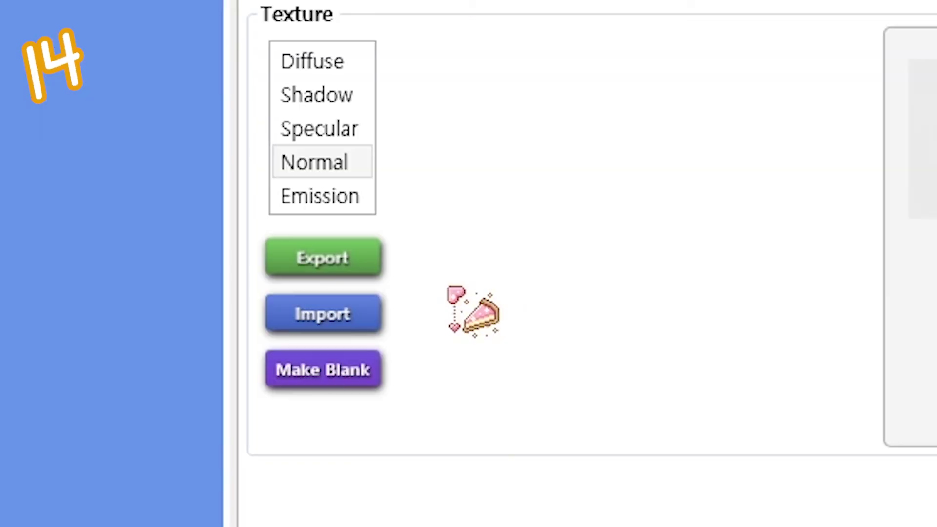
pyautogui.click(503, 242)
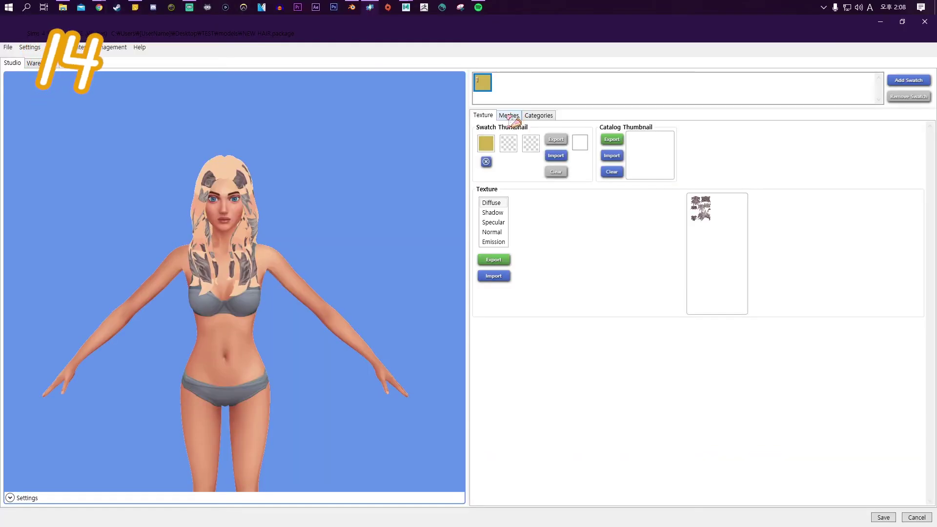
pyautogui.click(509, 115)
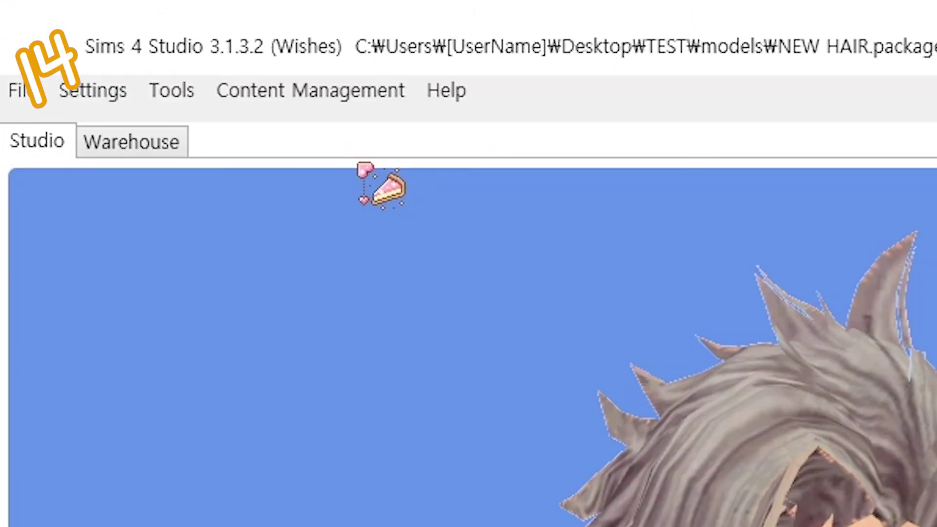
pyautogui.click(188, 100)
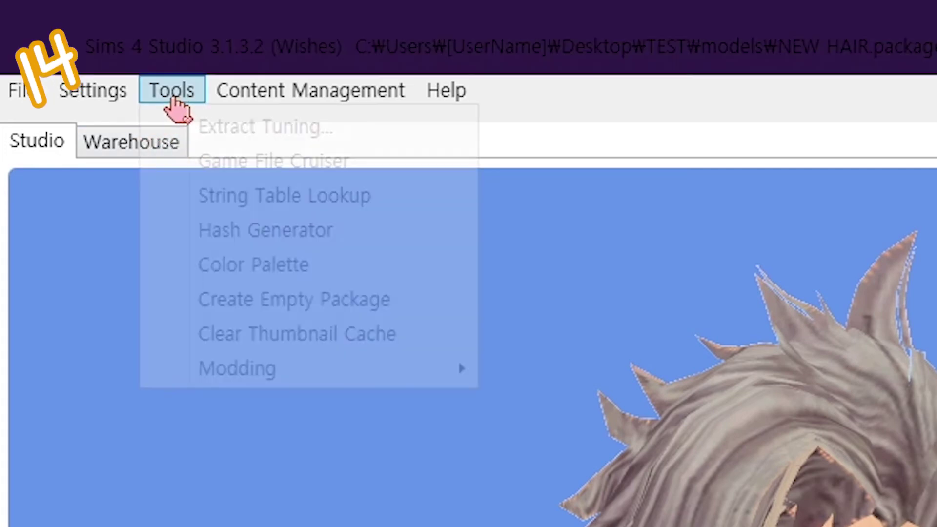
pyautogui.moveTo(432, 371)
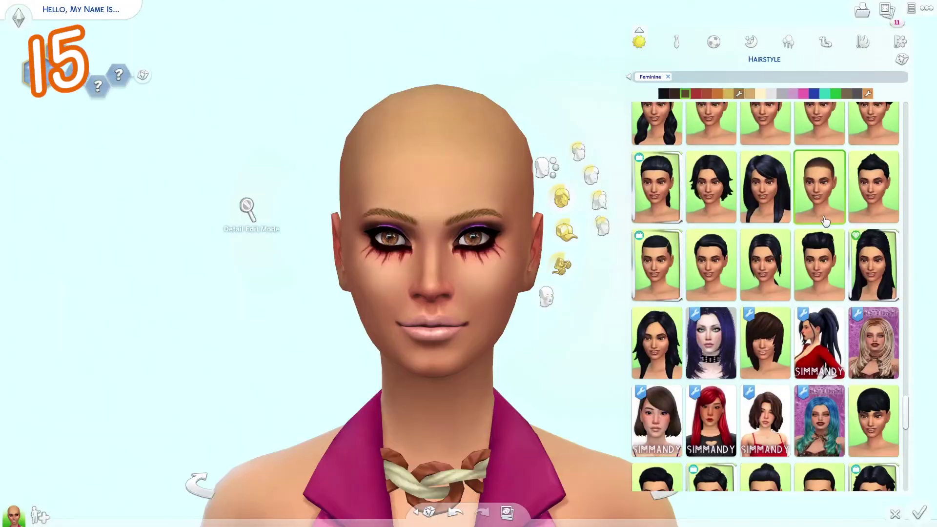
# Put the custom grey spiky hairstyle on the sim from the Create-a-Sim hairstyle grid.
pyautogui.scroll(-5, 823, 228)
pyautogui.click(768, 342)
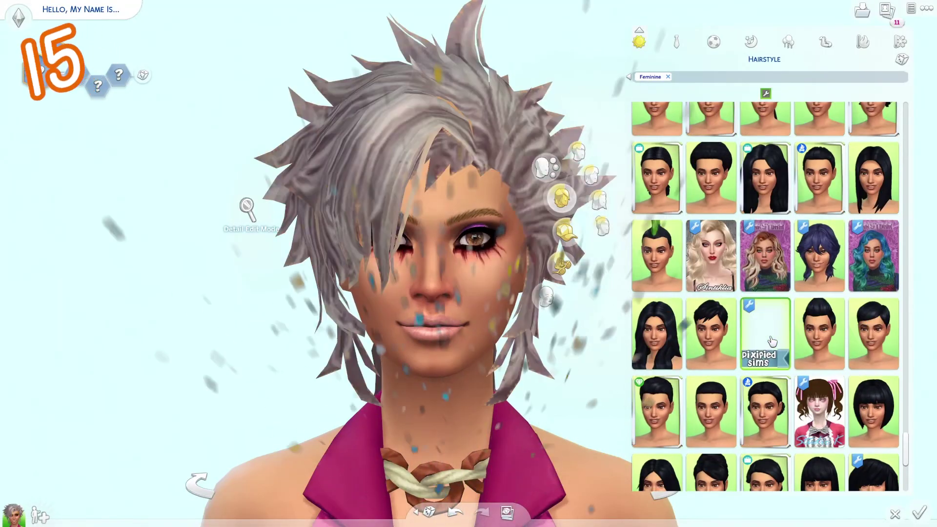